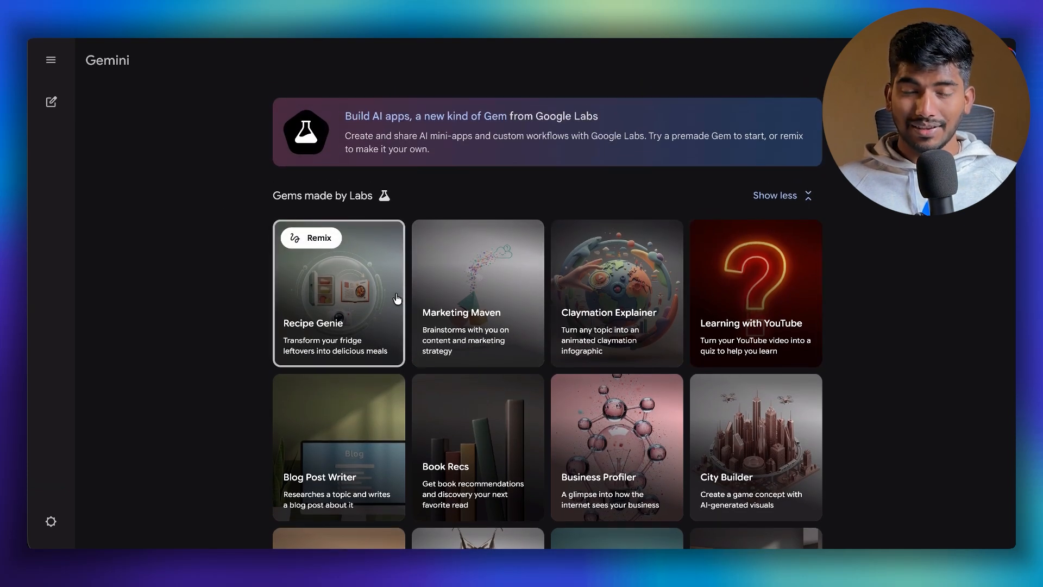
- Browse the premade Gems made by Labs through to the My Gems from Labs section
scroll(498, 232, "down", 5)
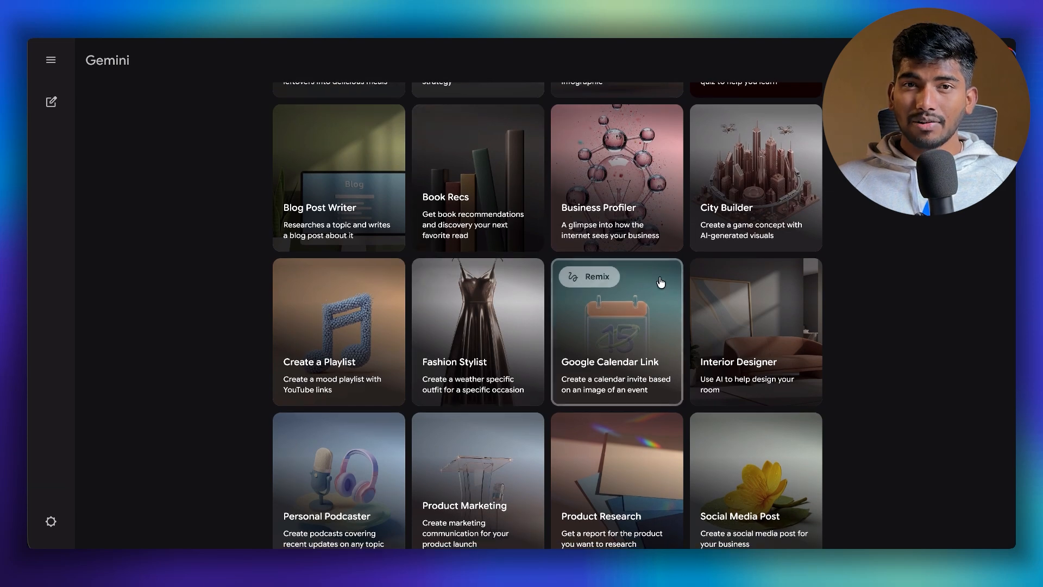
scroll(533, 288, "down", 2)
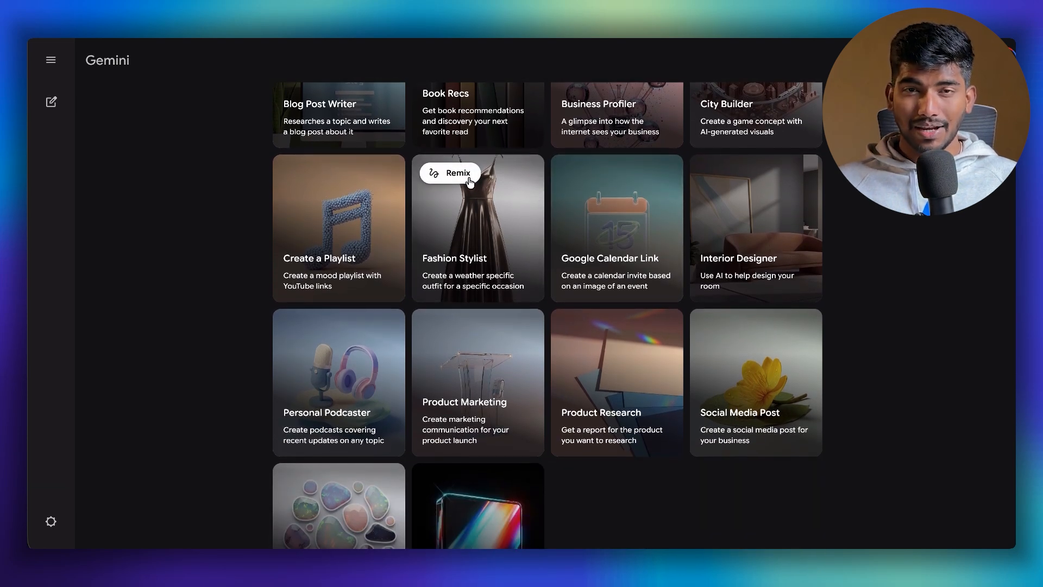
scroll(430, 196, "down", 5)
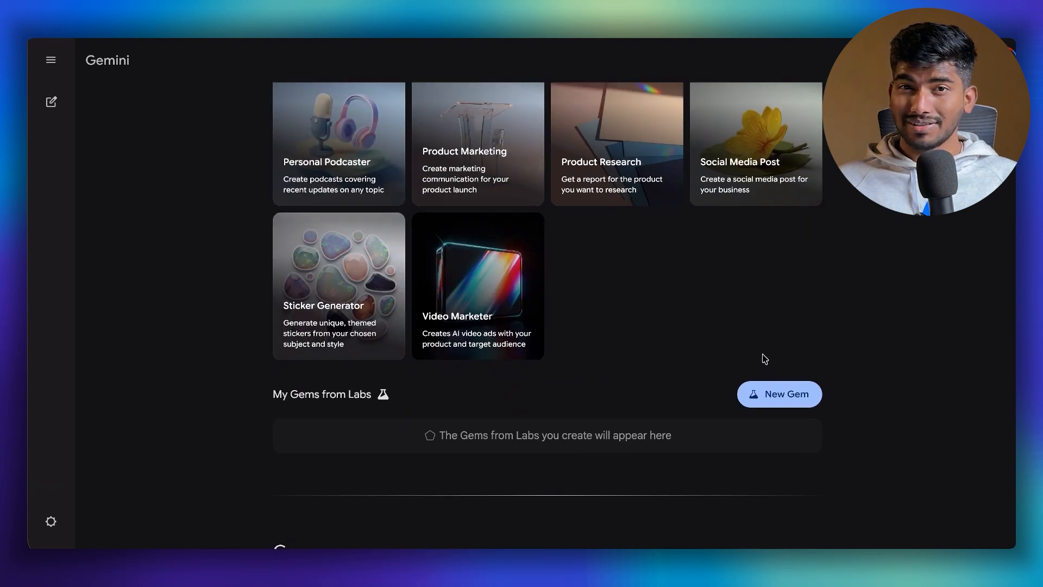
scroll(763, 287, "down", 1)
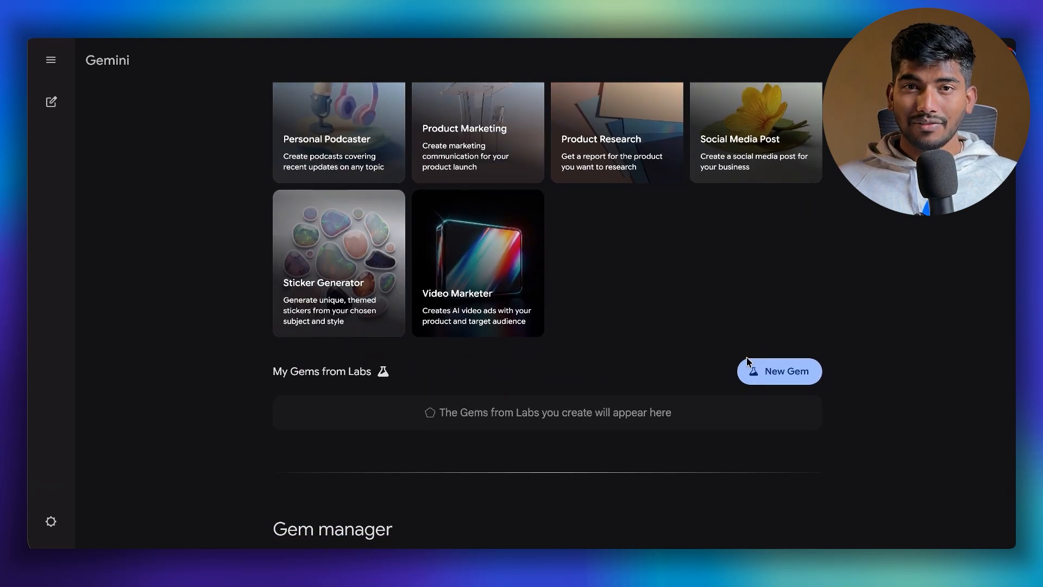
left_click(771, 380)
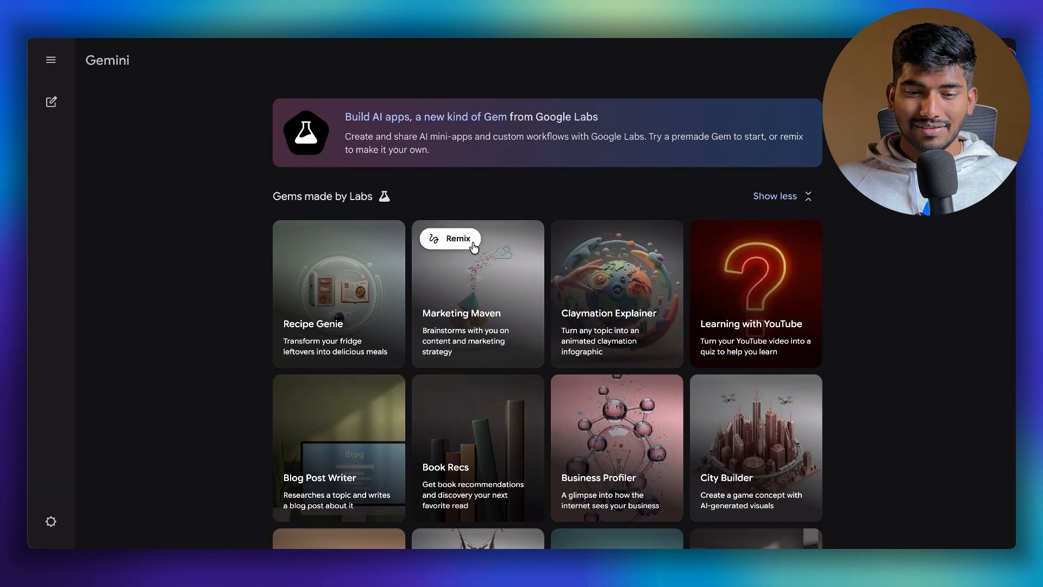
- Open the Learning with YouTube Remix Gem and start it
left_click(335, 292)
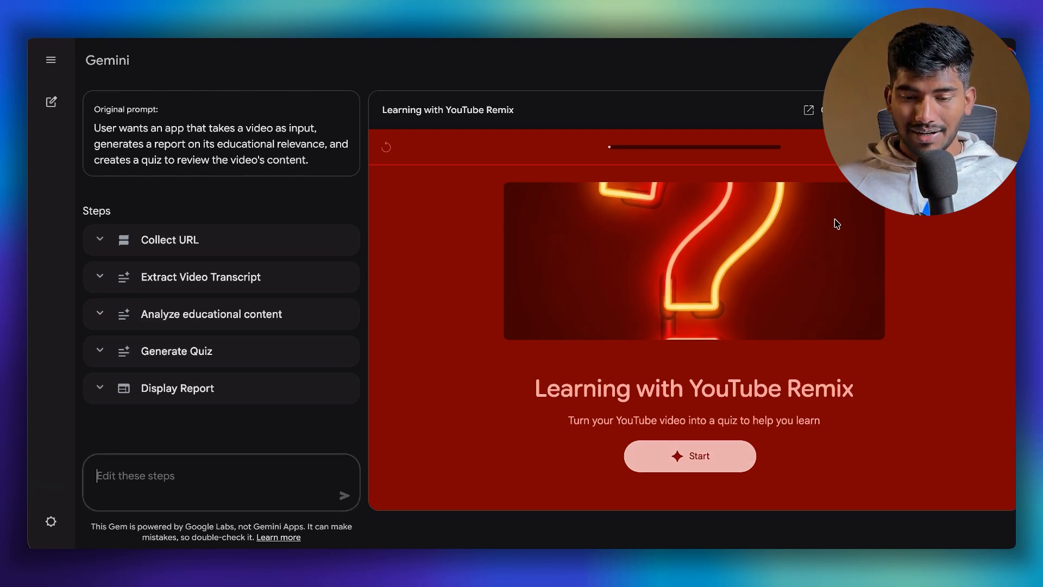
left_click(694, 452)
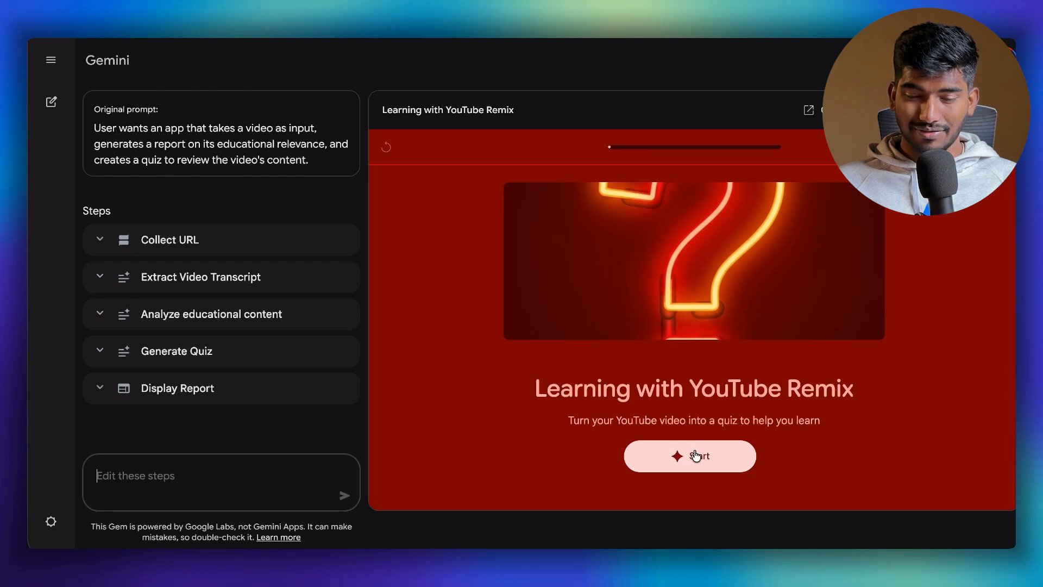
left_click(705, 460)
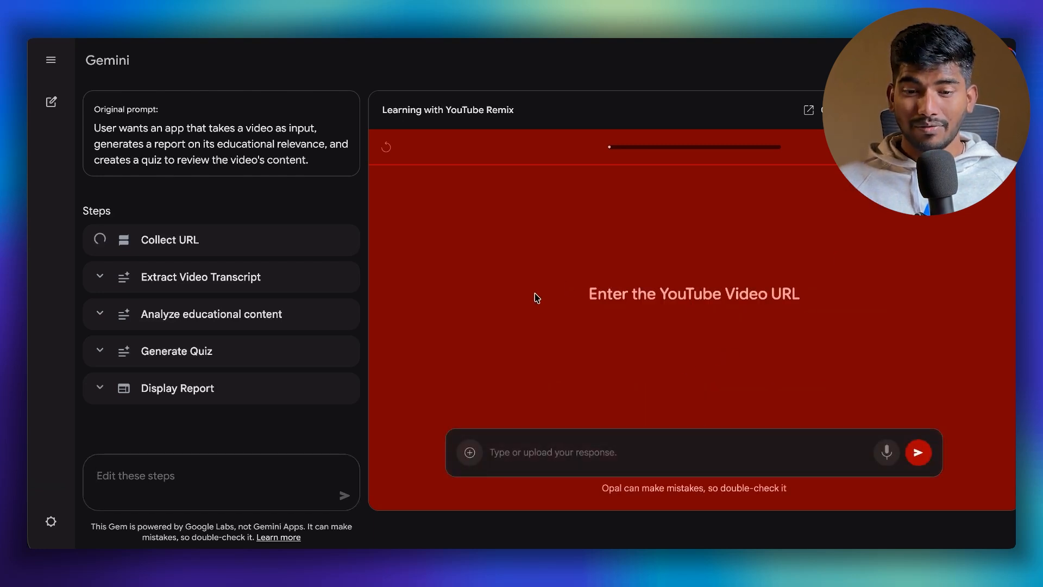
- Submit the copied YouTube video URL to the Learning with YouTube Remix Gem
left_click_drag(536, 296, 841, 295)
left_click(918, 263)
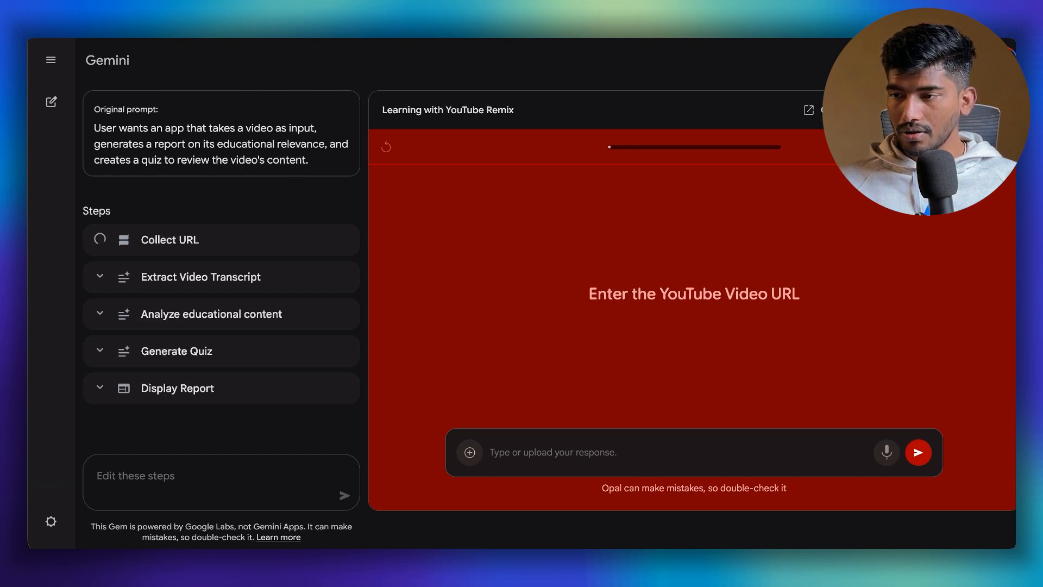
left_click(596, 452)
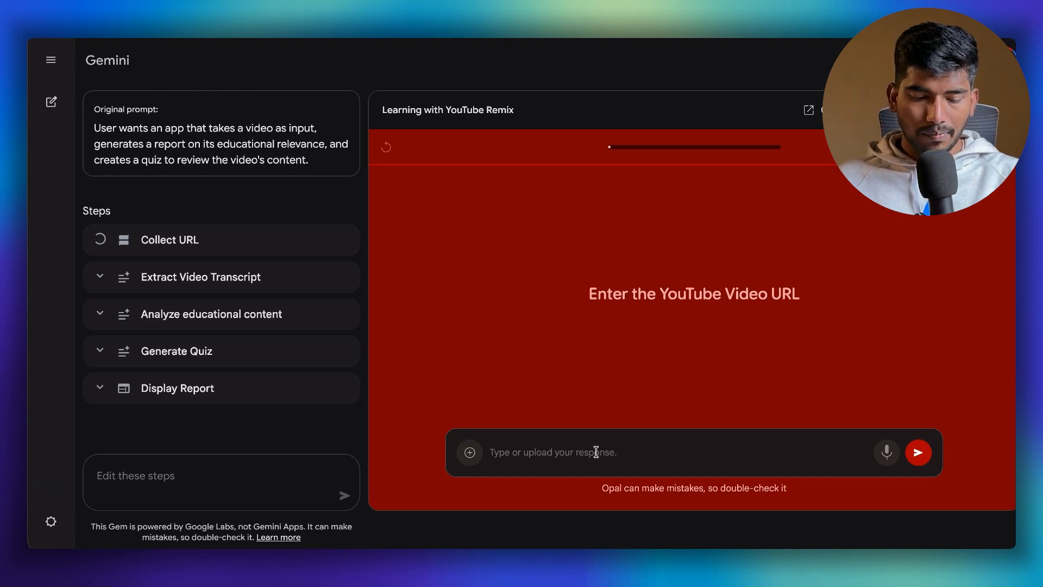
key("ctrl+v")
left_click(918, 452)
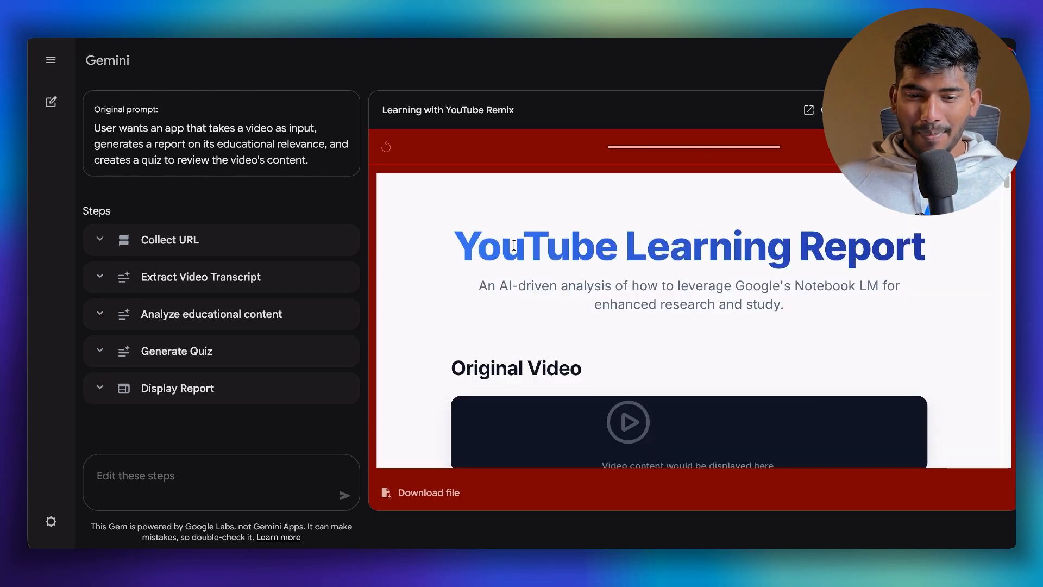
- Look over the opening of the YouTube Learning Report, from its title and original video section to the start of the content analysis
left_click_drag(514, 245, 546, 239)
left_click(556, 237)
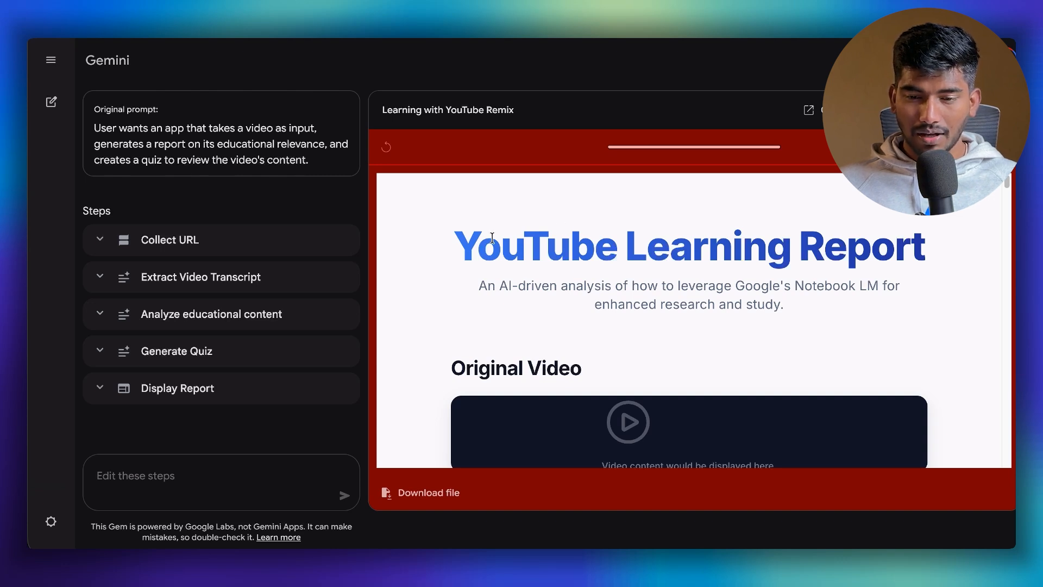
left_click_drag(492, 238, 795, 241)
scroll(761, 249, "down", 1)
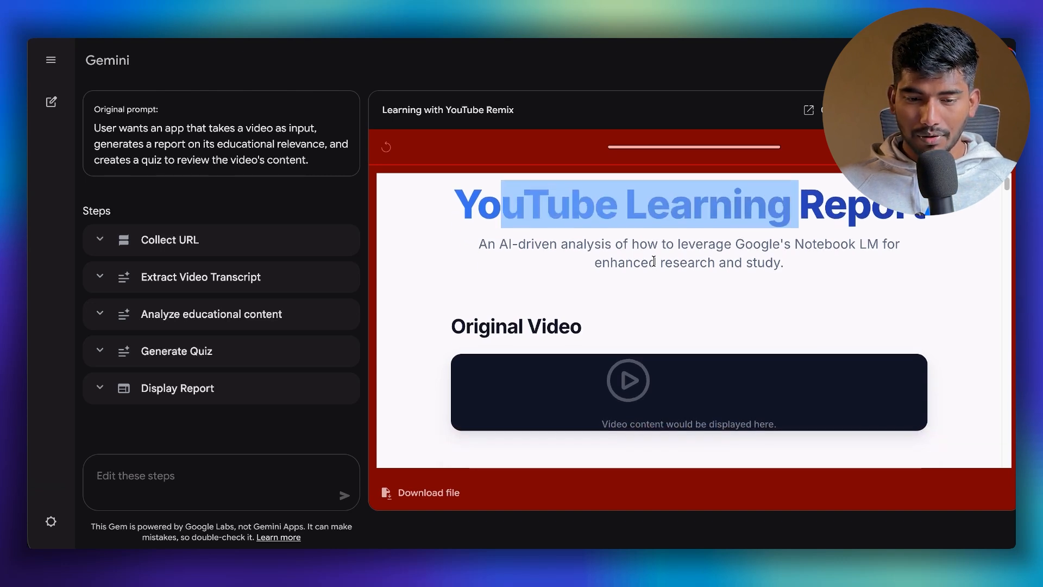
left_click(614, 288)
scroll(626, 353, "down", 1)
scroll(625, 377, "down", 4)
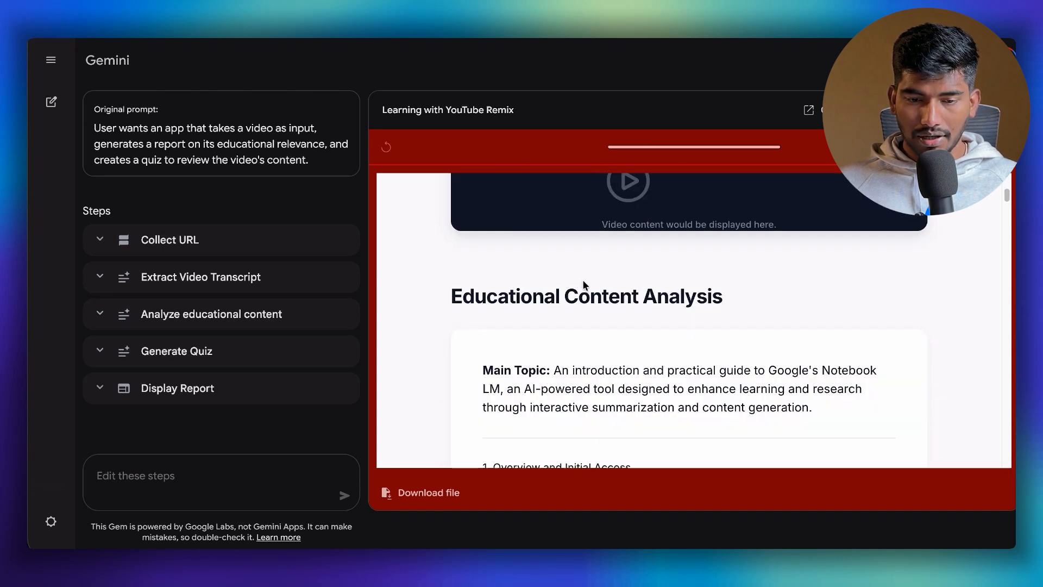
scroll(605, 248, "up", 2)
scroll(693, 249, "down", 4)
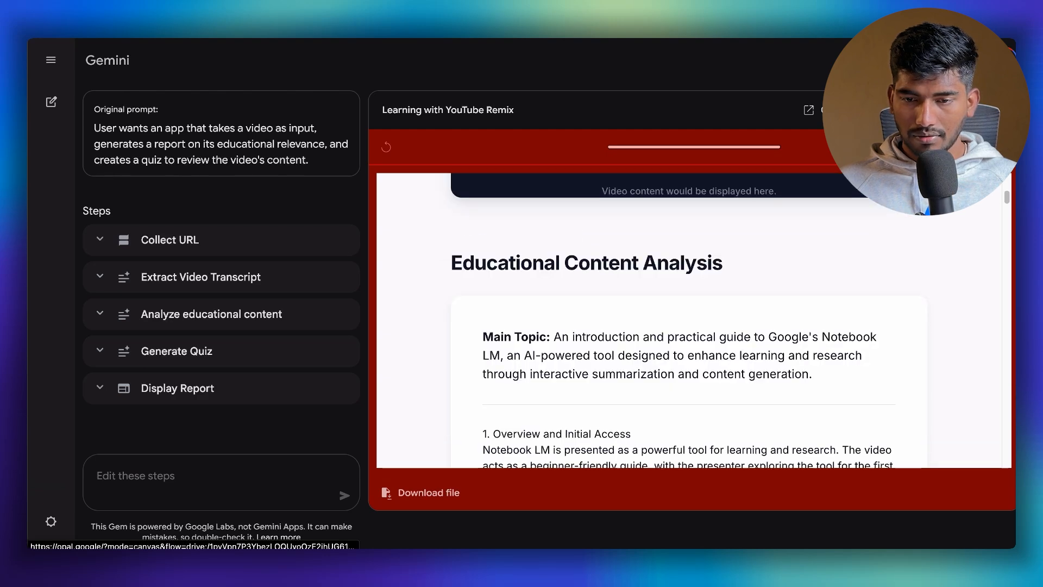
- Expand the report to full view and read the Educational Content Analysis, including its main topic, key learning points and overall relevance
left_click(972, 109)
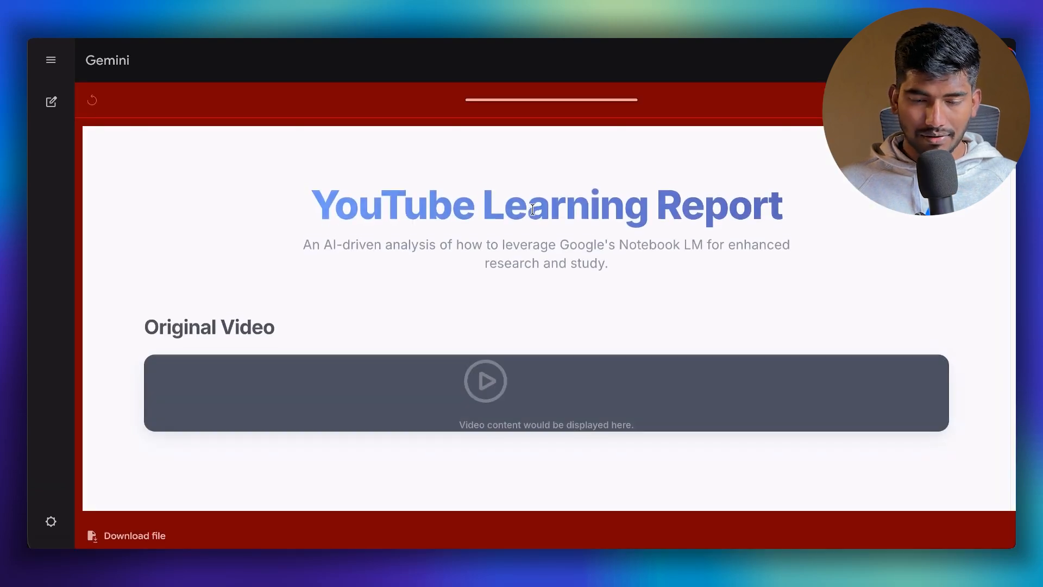
scroll(488, 283, "down", 4)
left_click_drag(191, 284, 373, 290)
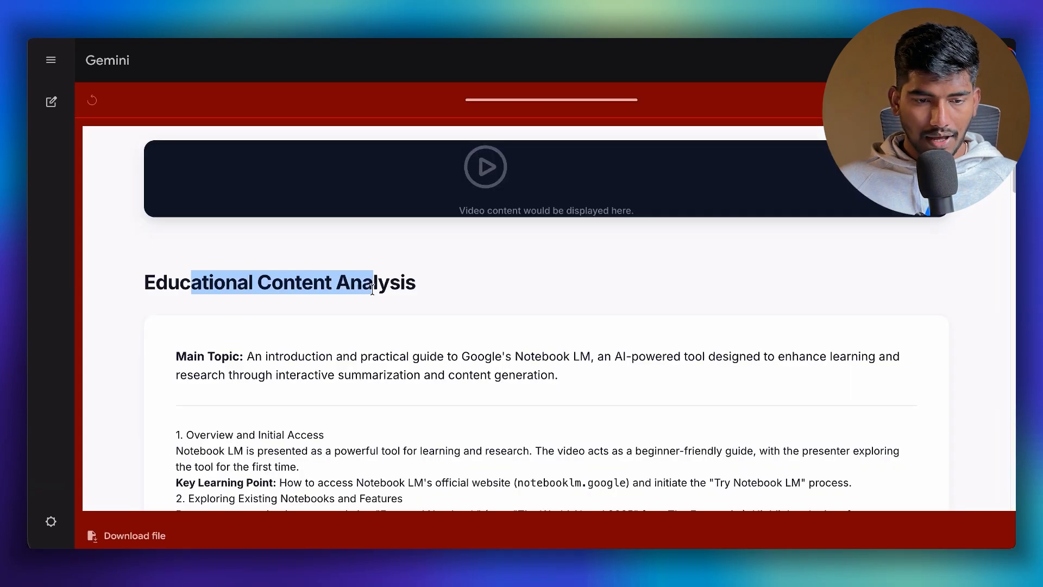
left_click(487, 286)
scroll(347, 282, "down", 2)
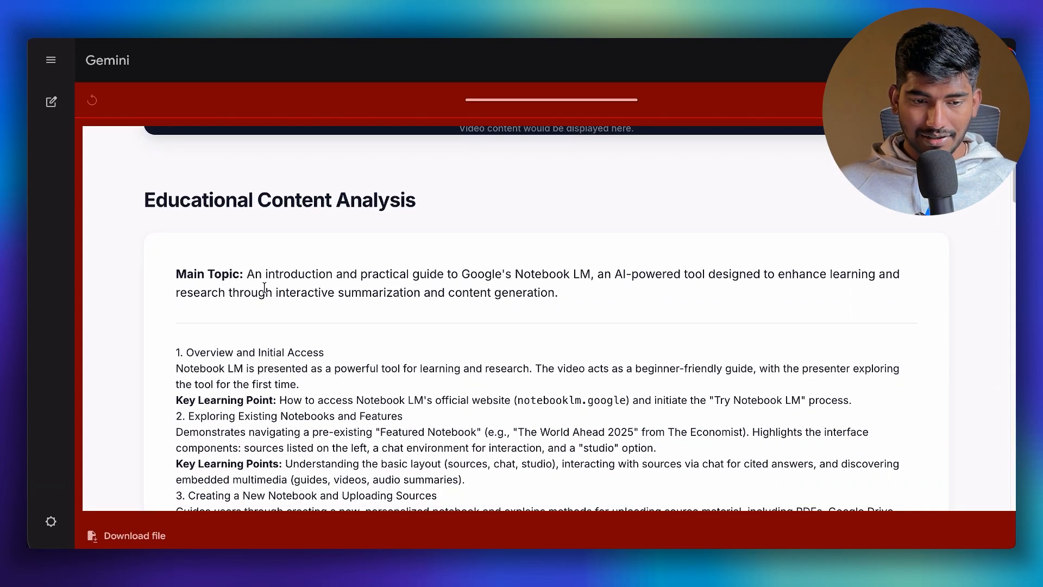
left_click_drag(266, 275, 529, 293)
left_click(524, 292)
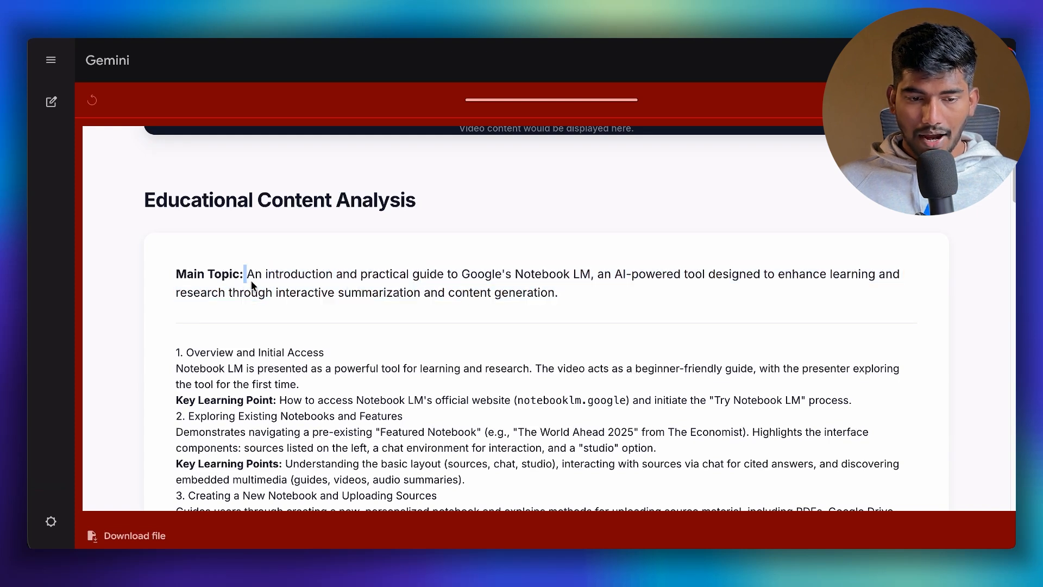
left_click_drag(247, 281, 561, 295)
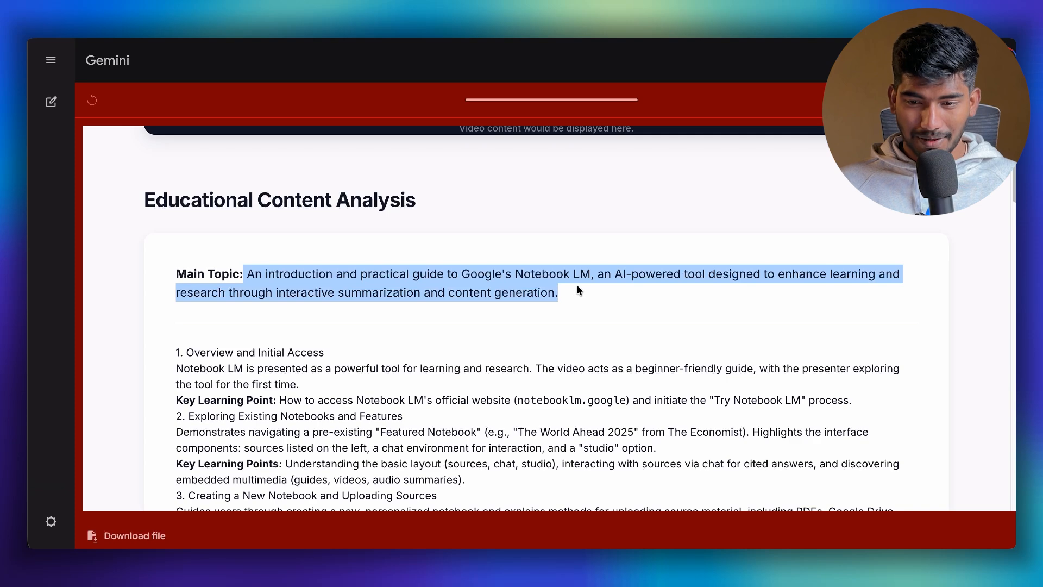
scroll(447, 276, "down", 1)
left_click(395, 278)
scroll(215, 353, "down", 2)
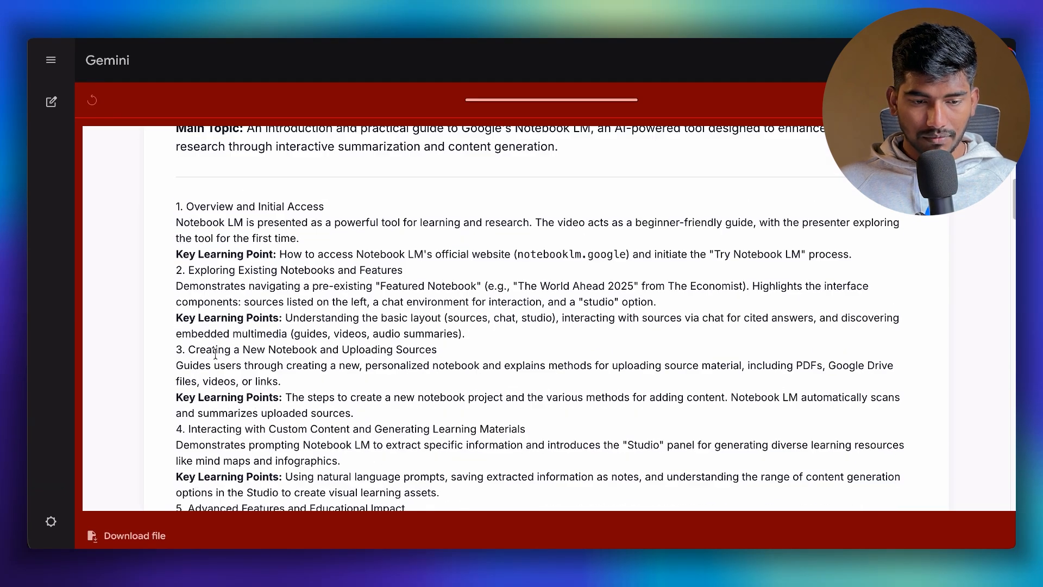
left_click_drag(189, 270, 249, 316)
scroll(211, 259, "down", 6)
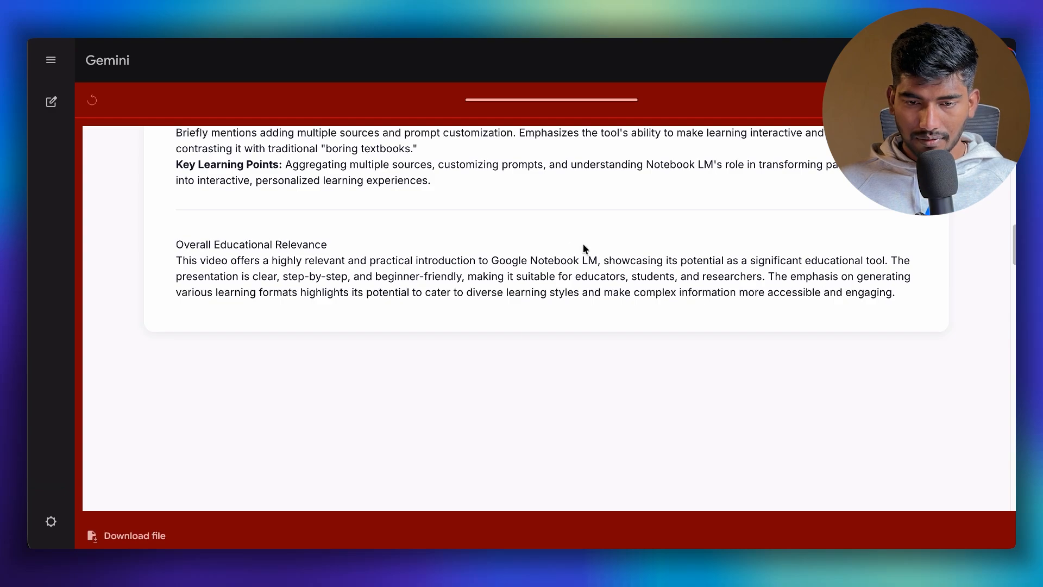
- Examine the Knowledge Check Quiz through its last question and return to the beginning of the report
scroll(421, 329, "up", 2)
scroll(421, 329, "down", 4)
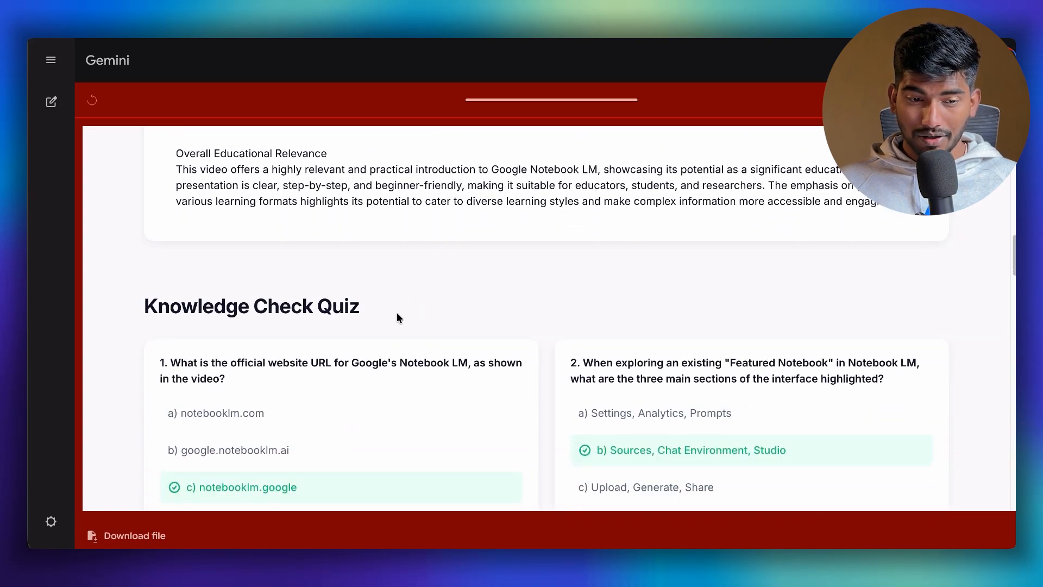
scroll(397, 314, "up", 10)
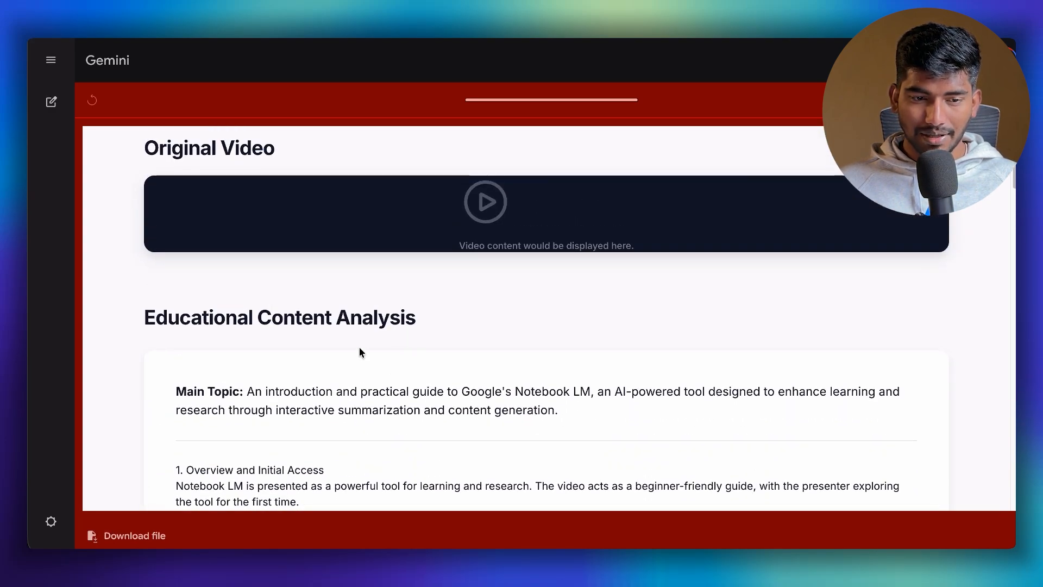
scroll(361, 353, "down", 15)
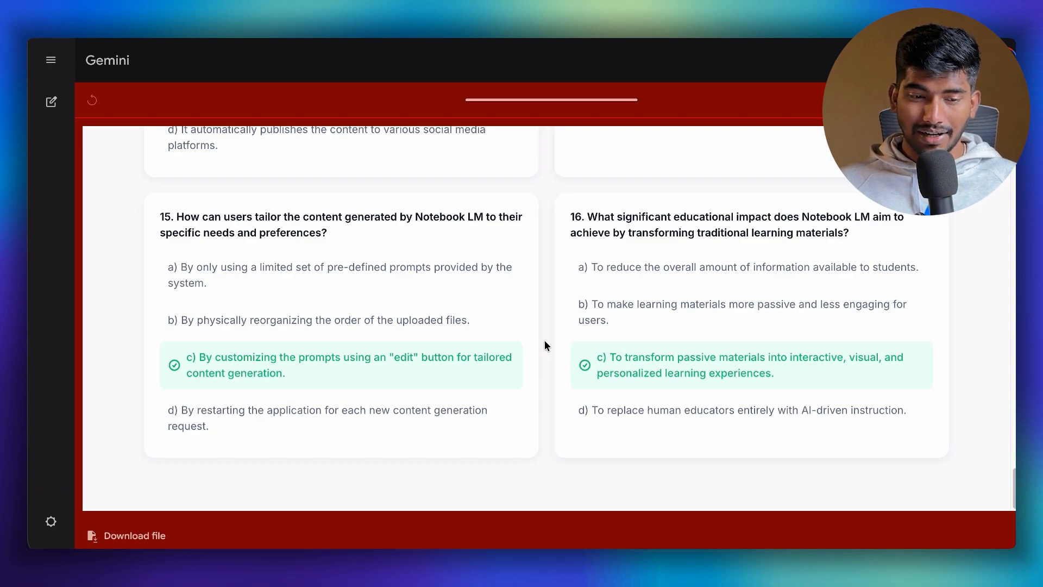
scroll(395, 266, "up", 20)
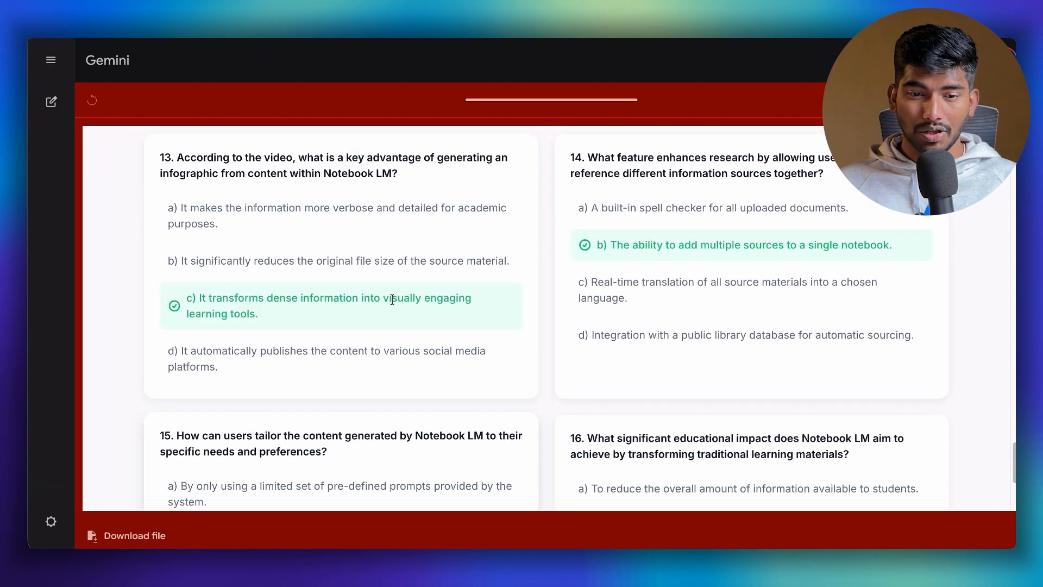
scroll(417, 276, "up", 15)
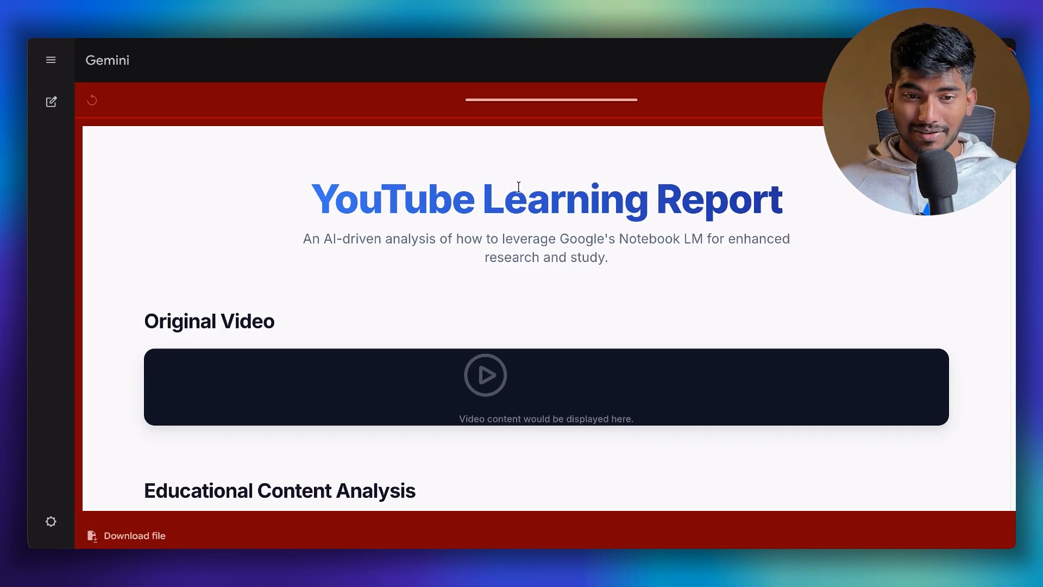
left_click_drag(537, 112, 538, 141)
left_click(442, 248)
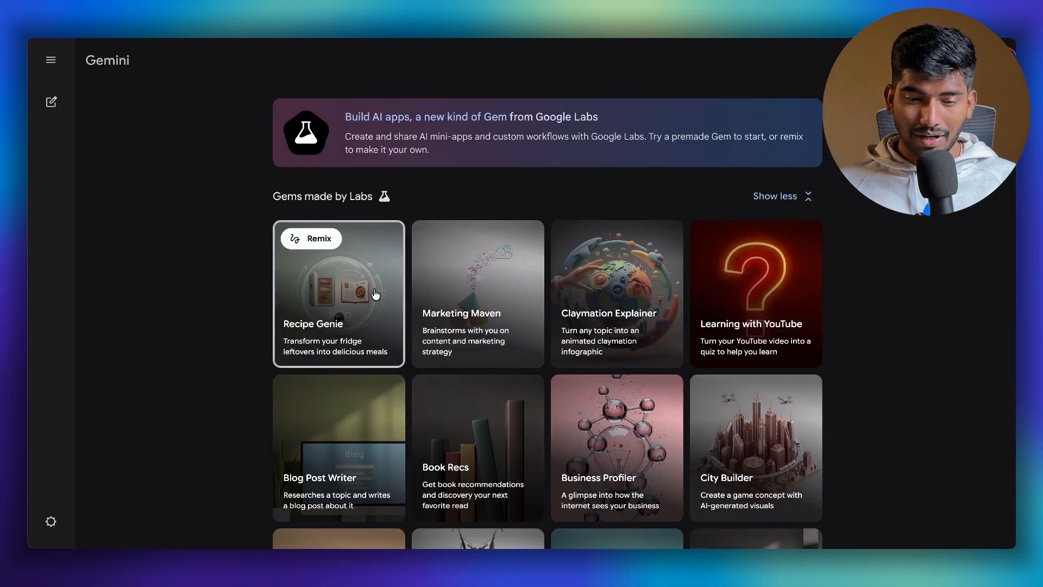
- Run the Recipe Genie Gem with the ingredients "banana, pomogranate and milk"
left_click(329, 298)
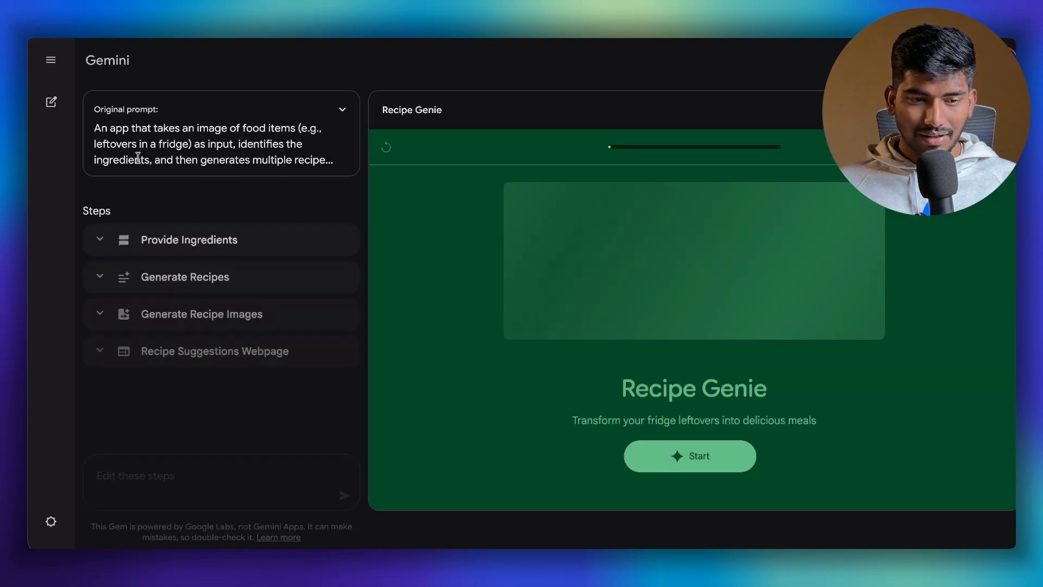
left_click(690, 441)
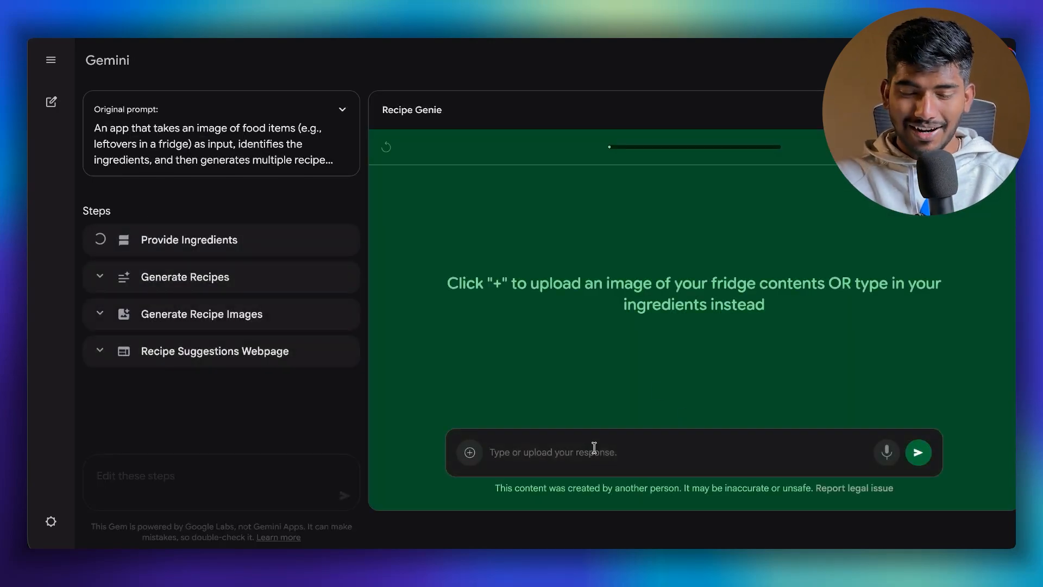
type("banana")
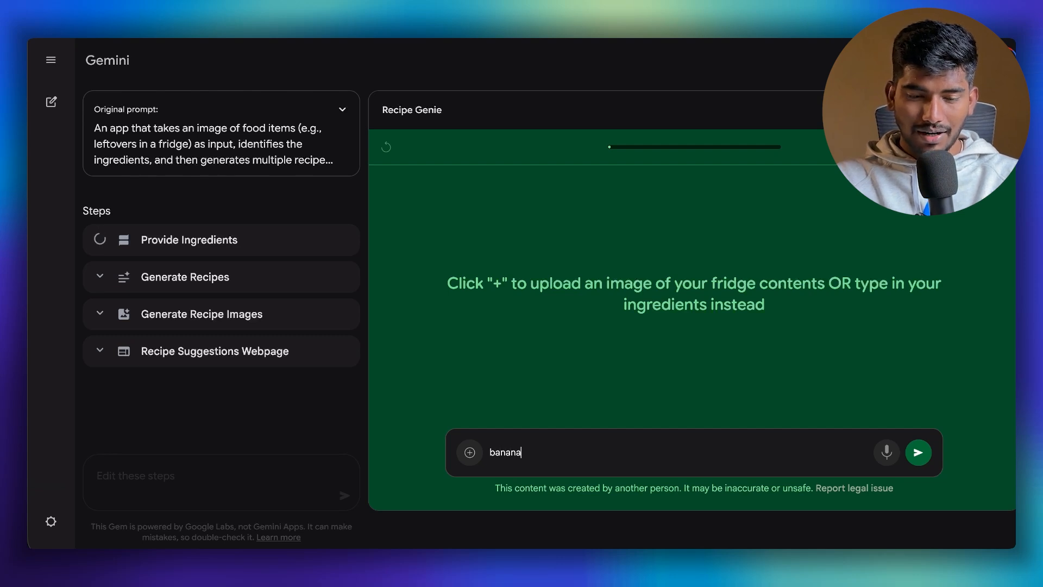
type(", pomogranate and milk")
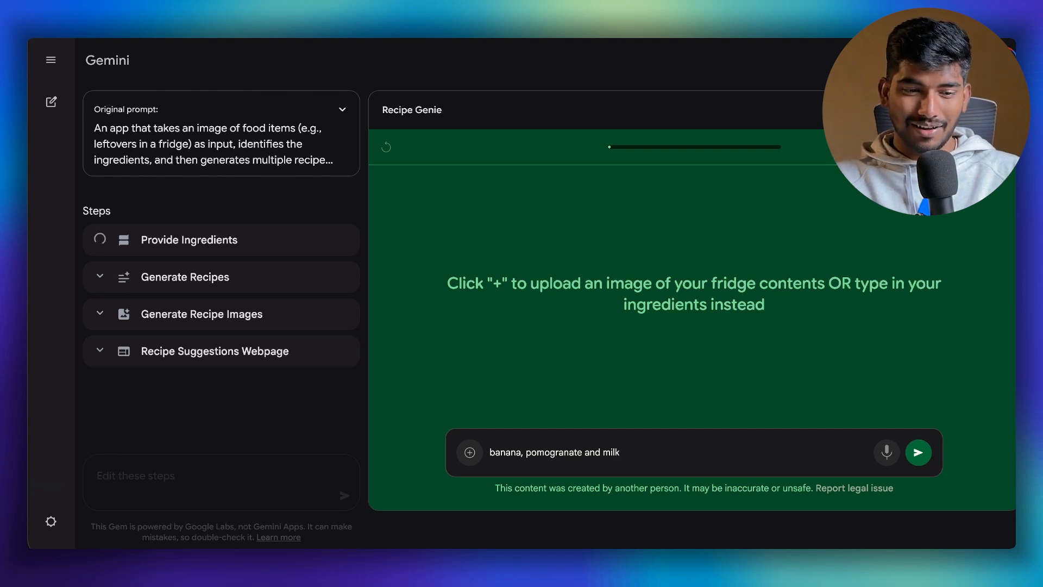
key("Return")
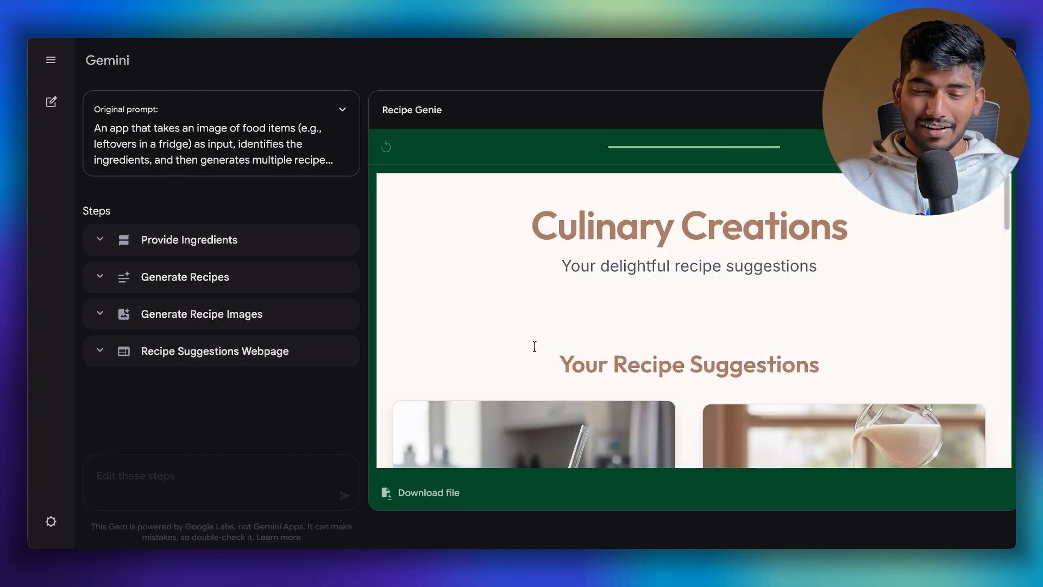
- Look through the generated Culinary Creations page, covering both recipes' images, descriptions, ingredients and instructions
scroll(534, 346, "down", 5)
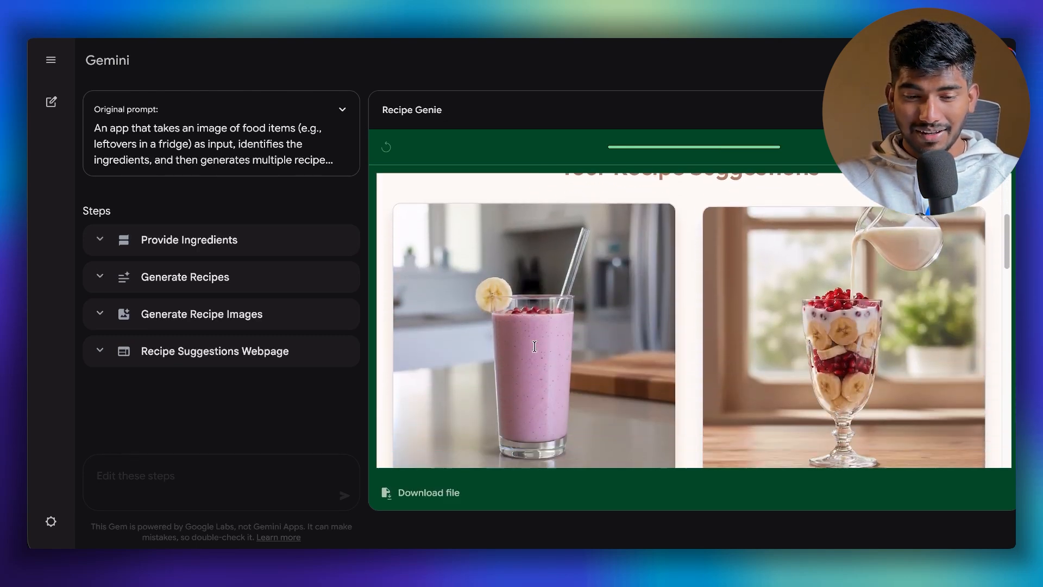
scroll(757, 320, "down", 5)
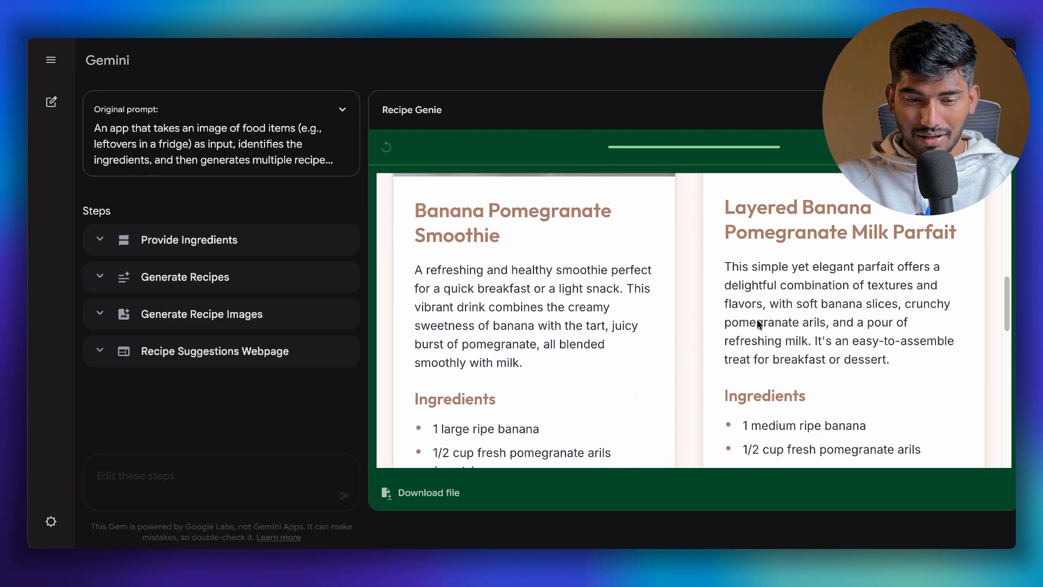
left_click_drag(452, 273, 528, 357)
scroll(533, 357, "down", 5)
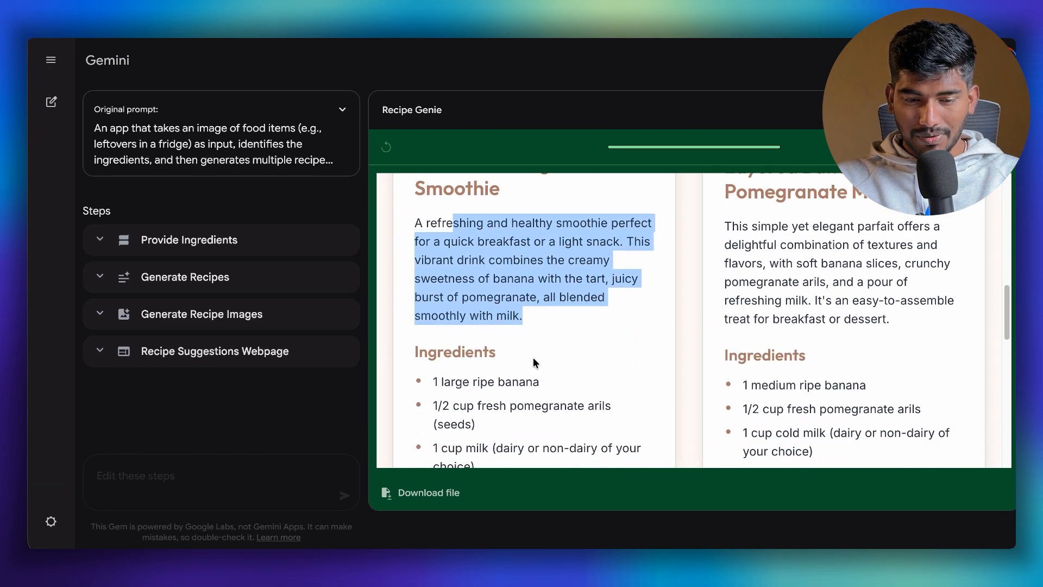
scroll(533, 356, "down", 5)
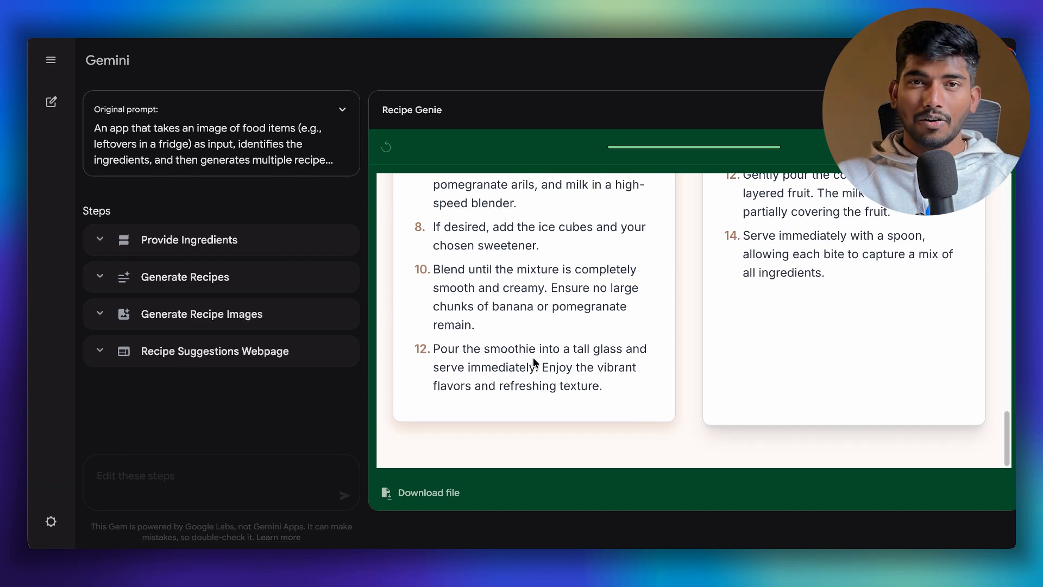
scroll(532, 358, "up", 15)
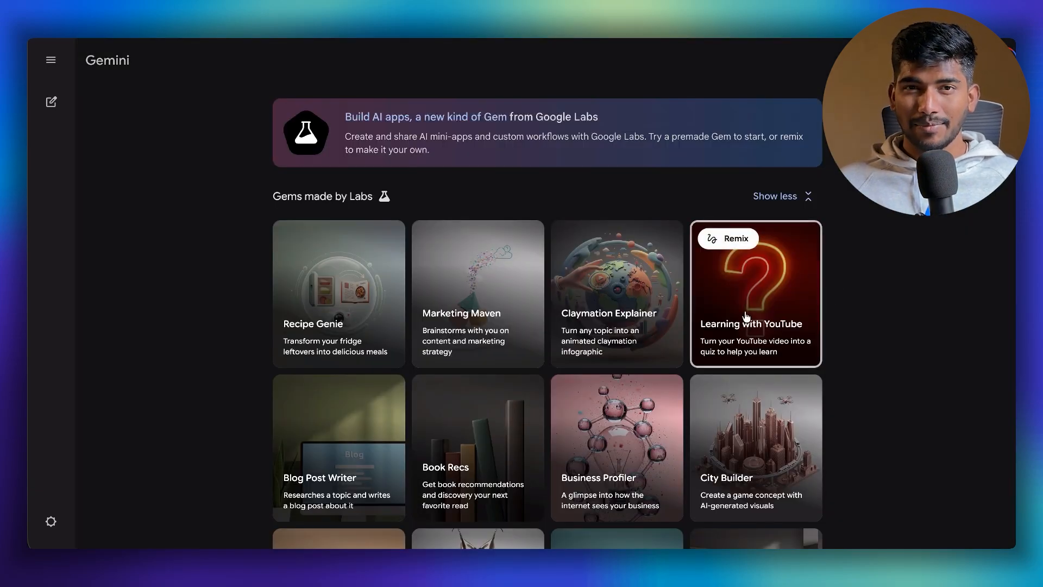
- Create a new Labs Gem from the description "a blog post to viral youtube video script generator."
scroll(771, 274, "down", 1)
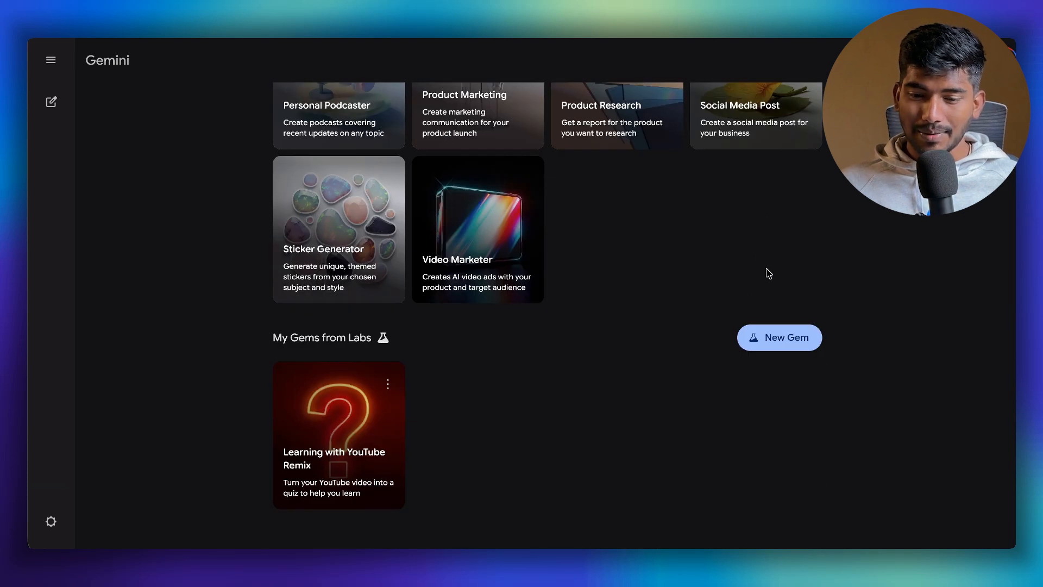
scroll(768, 268, "down", 4)
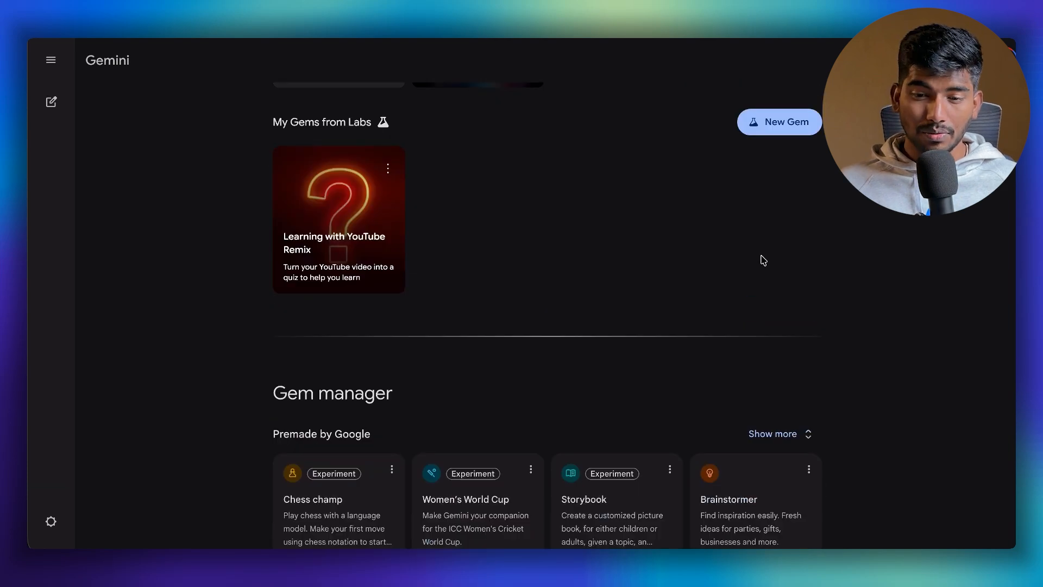
left_click(771, 123)
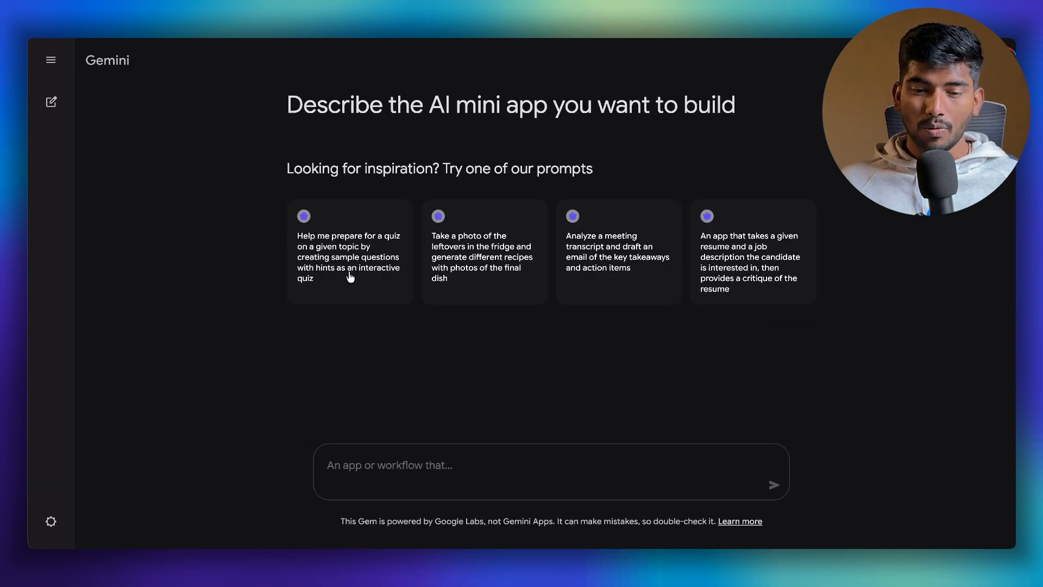
left_click(347, 478)
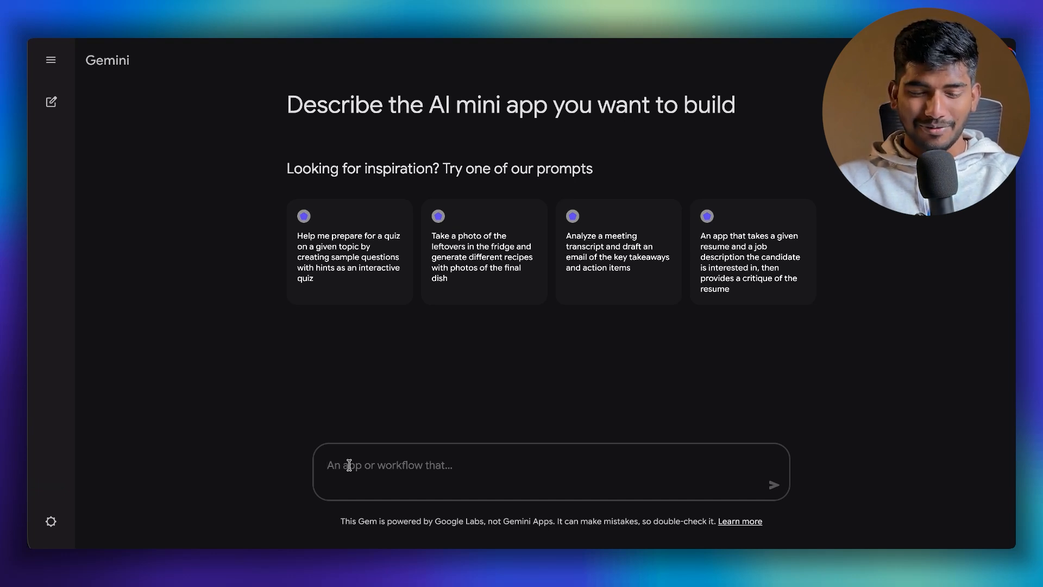
type("a blog post to viral youtube video script generator.")
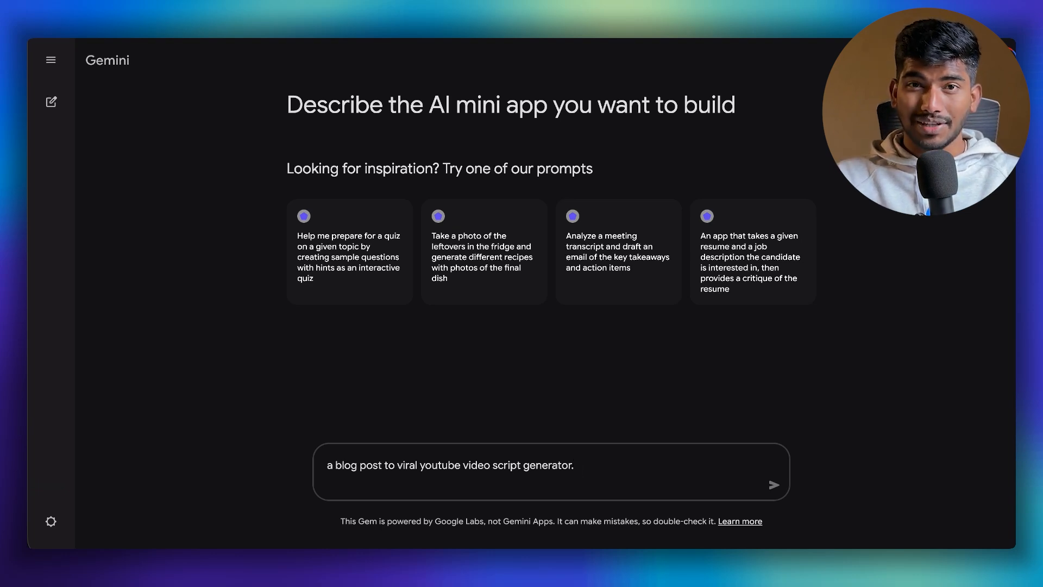
left_click(774, 486)
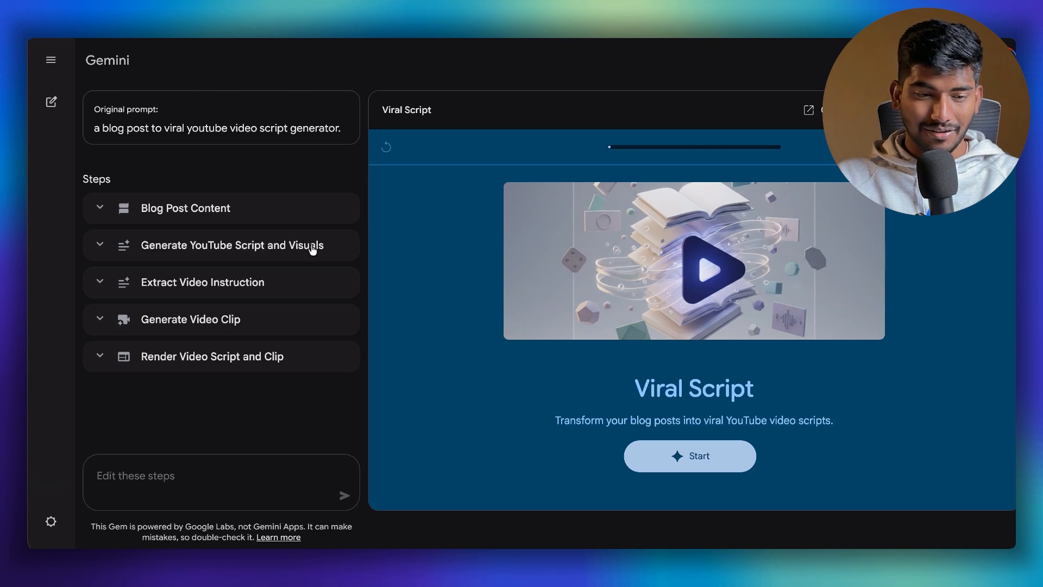
- Inspect the details of the Viral Script Gem's workflow steps, including Blog Post Content, Extract Video Instruction and Generate Video Clip
left_click(100, 208)
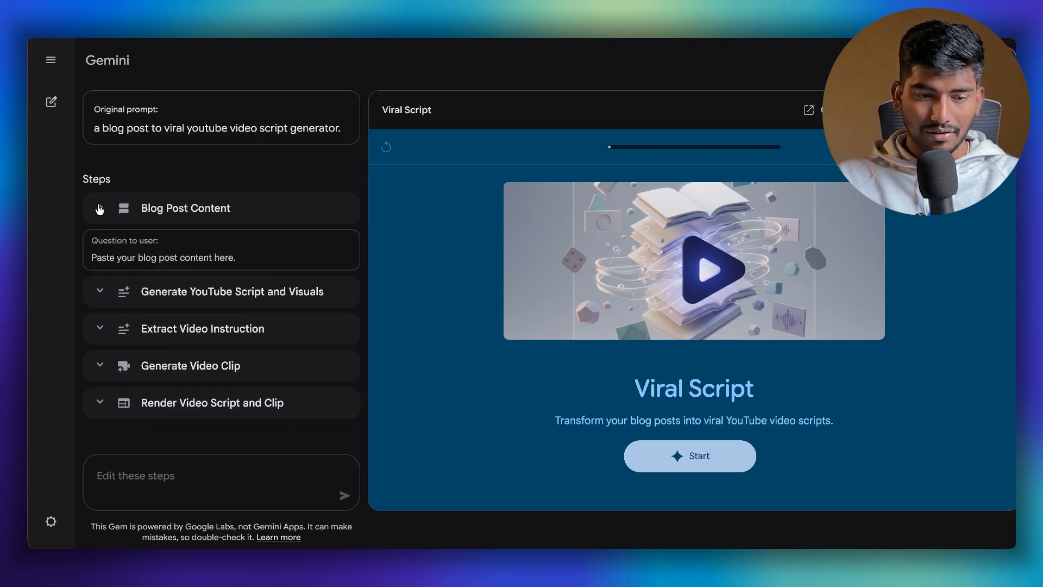
left_click(99, 209)
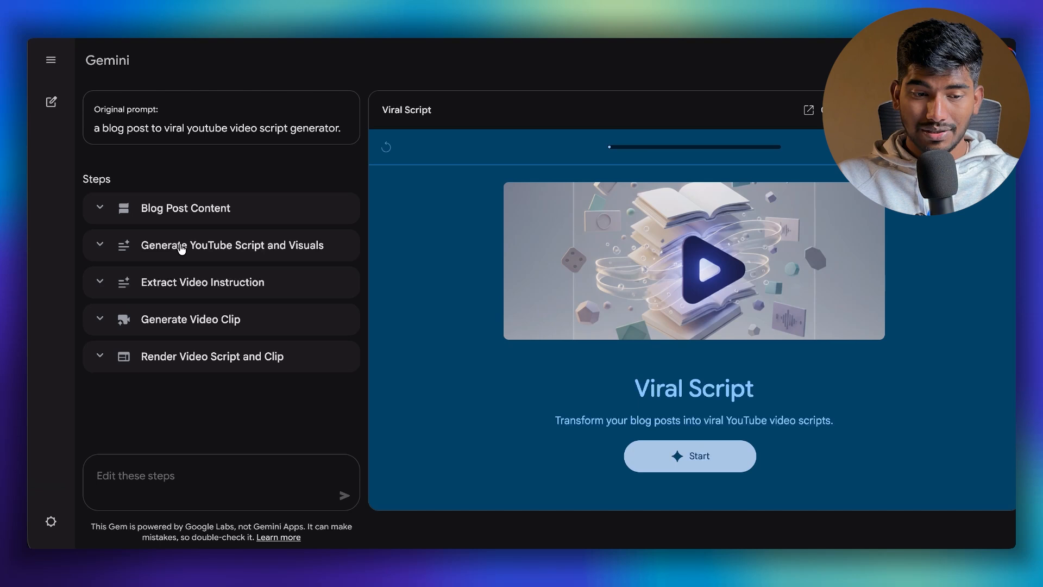
left_click(174, 293)
left_click(174, 293)
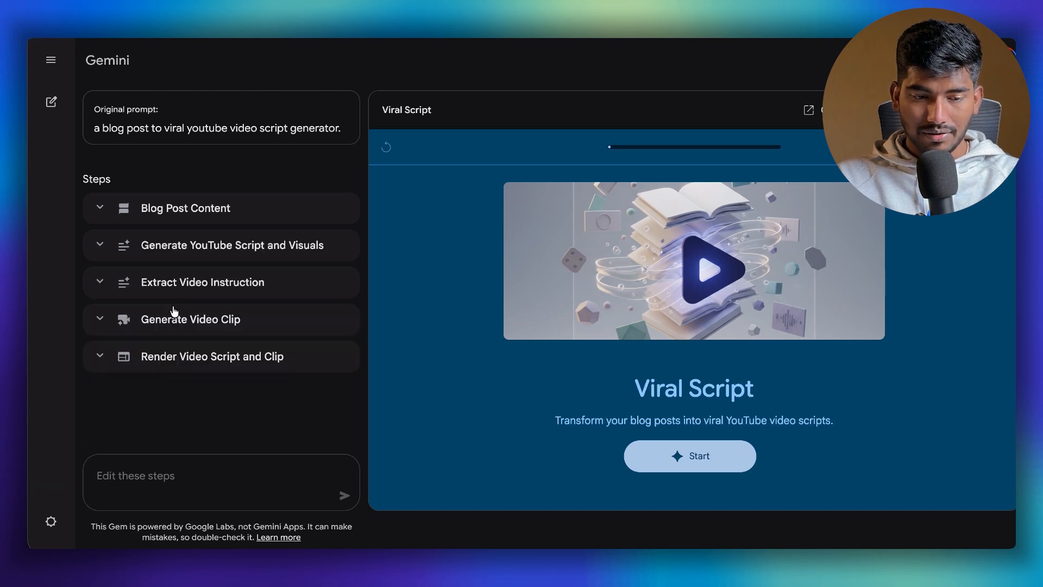
left_click(174, 311)
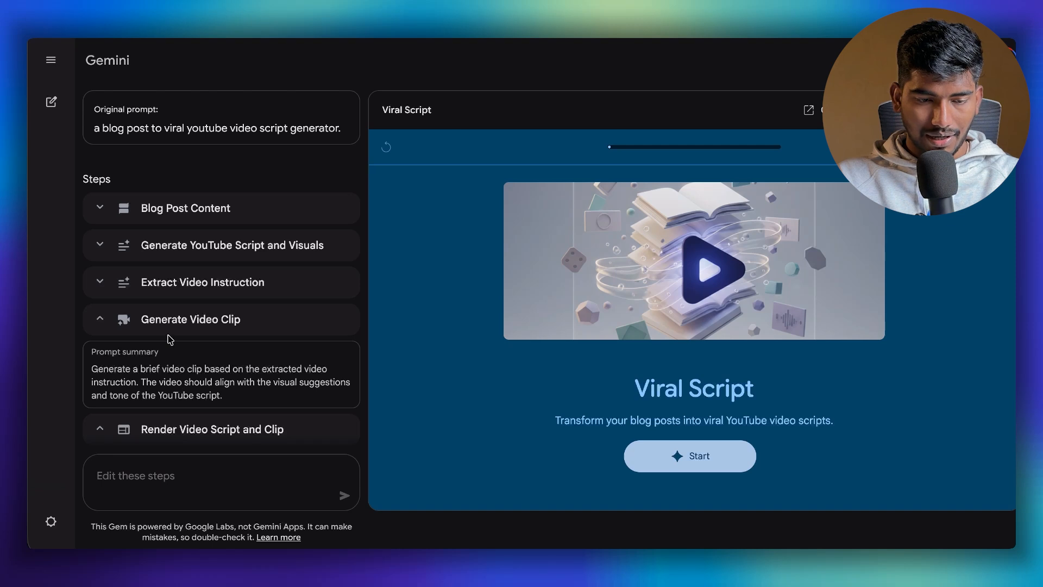
left_click(181, 323)
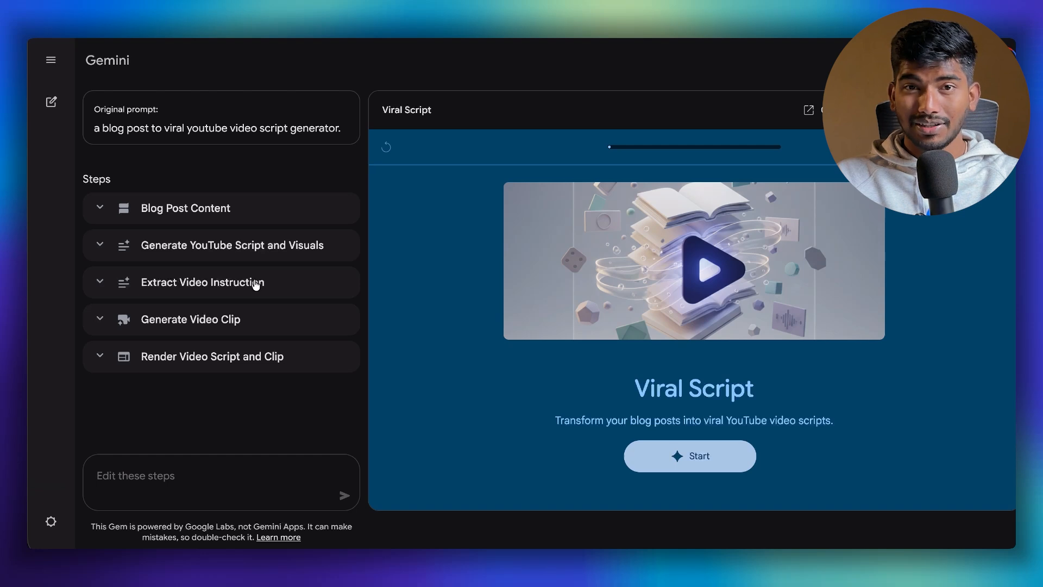
- Submit the workflow edit "remove the video clip genetetion step. only keep the video script and add that to final render."
left_click(205, 494)
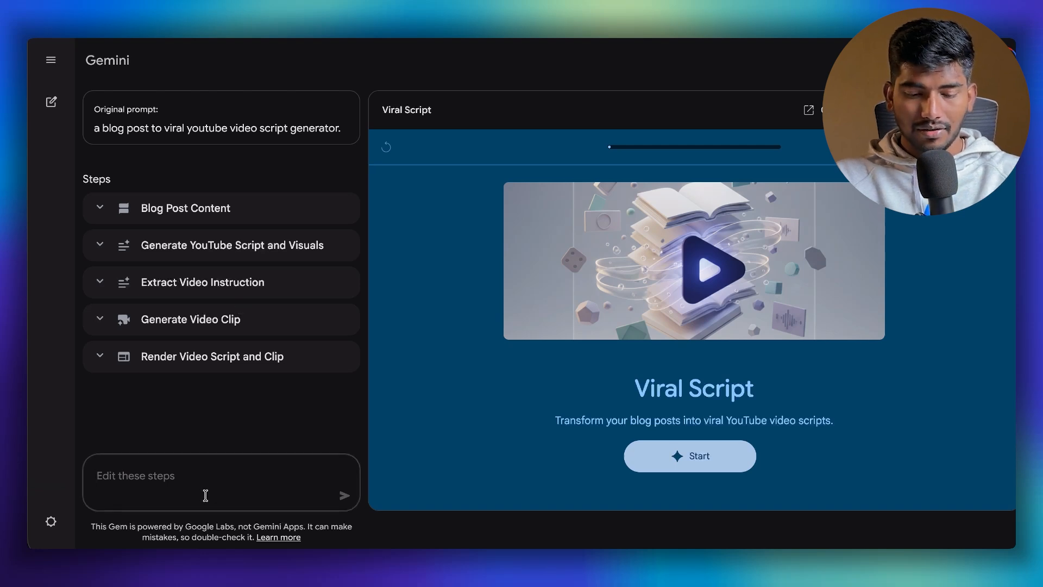
type("remove the video")
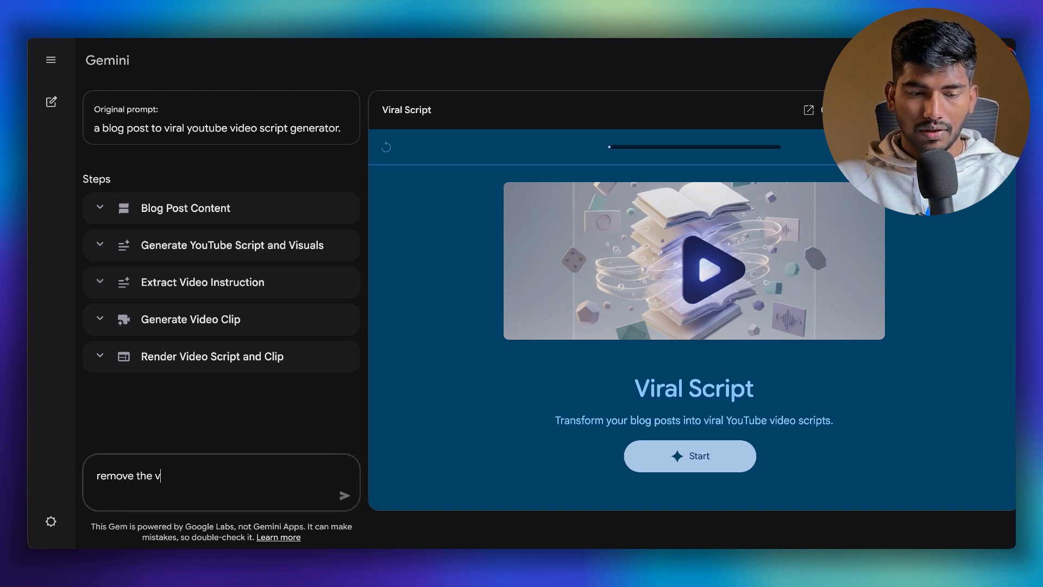
type("clip genetetion step. only keep the video script and add that to final render.")
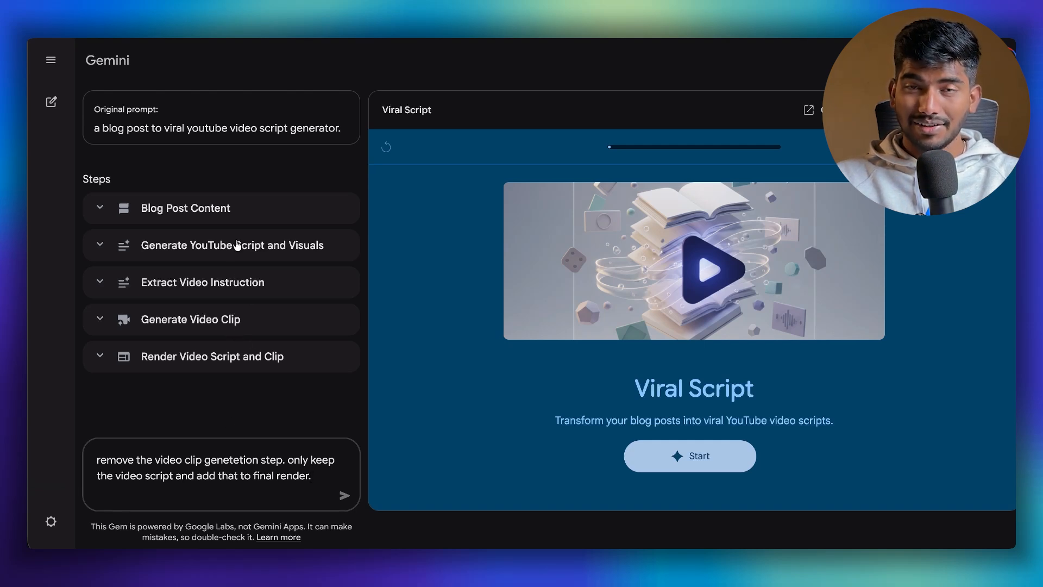
left_click(345, 496)
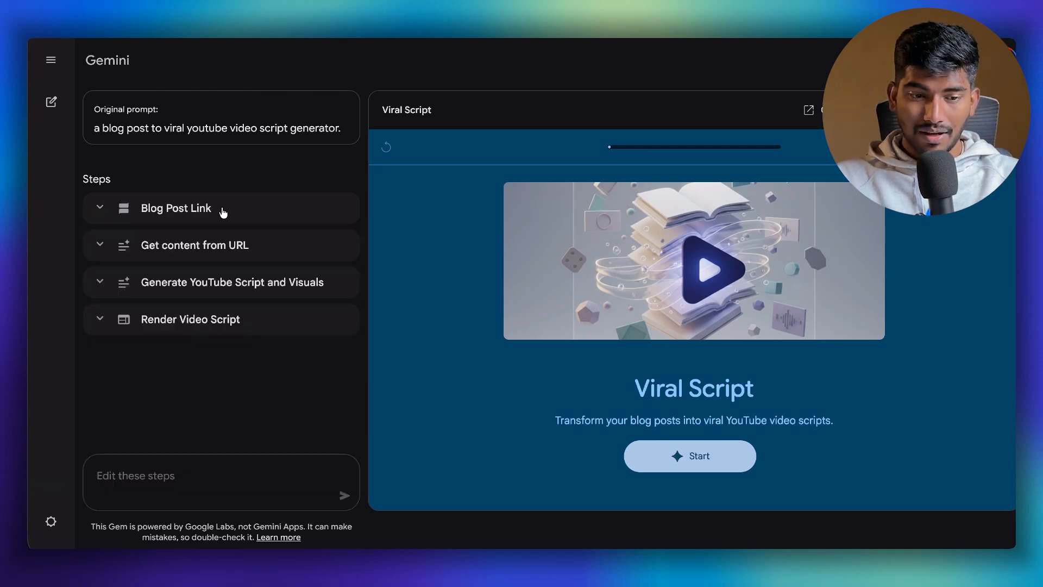
left_click(223, 213)
left_click(223, 213)
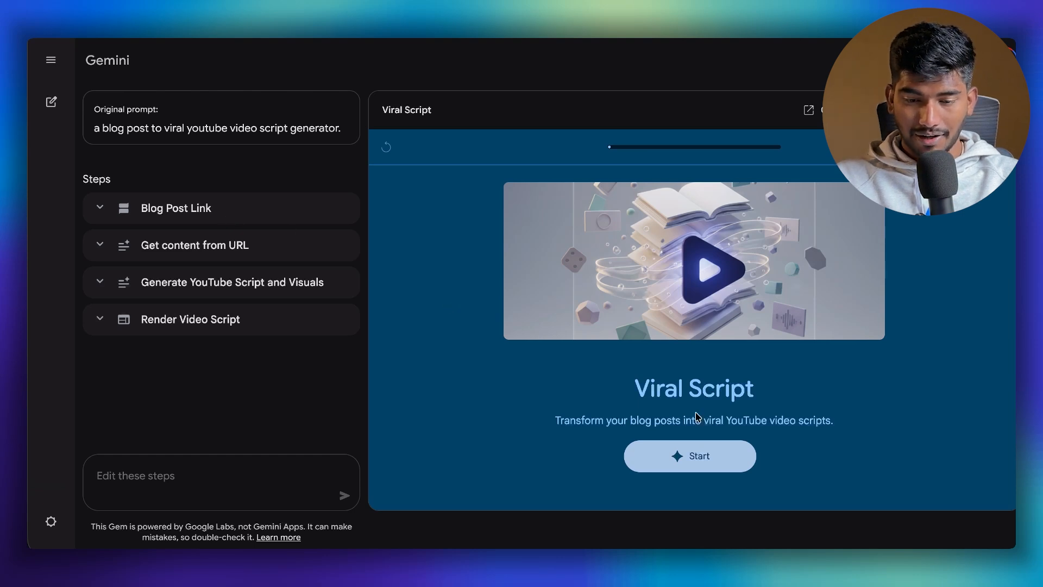
left_click(698, 472)
left_click(598, 454)
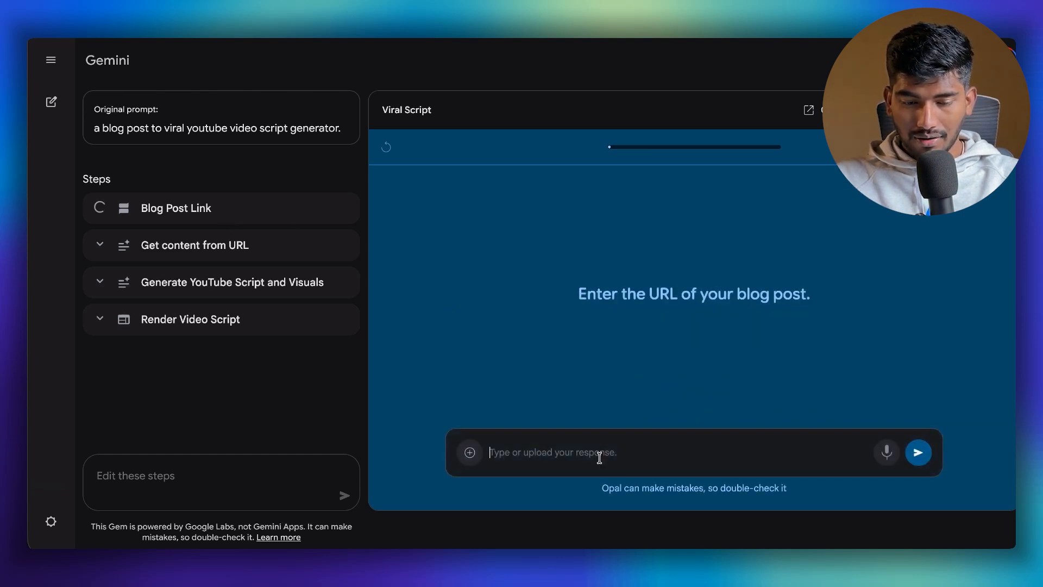
type("https://csegtu.blogspot.com/2020/12/points-for-financial-management.html")
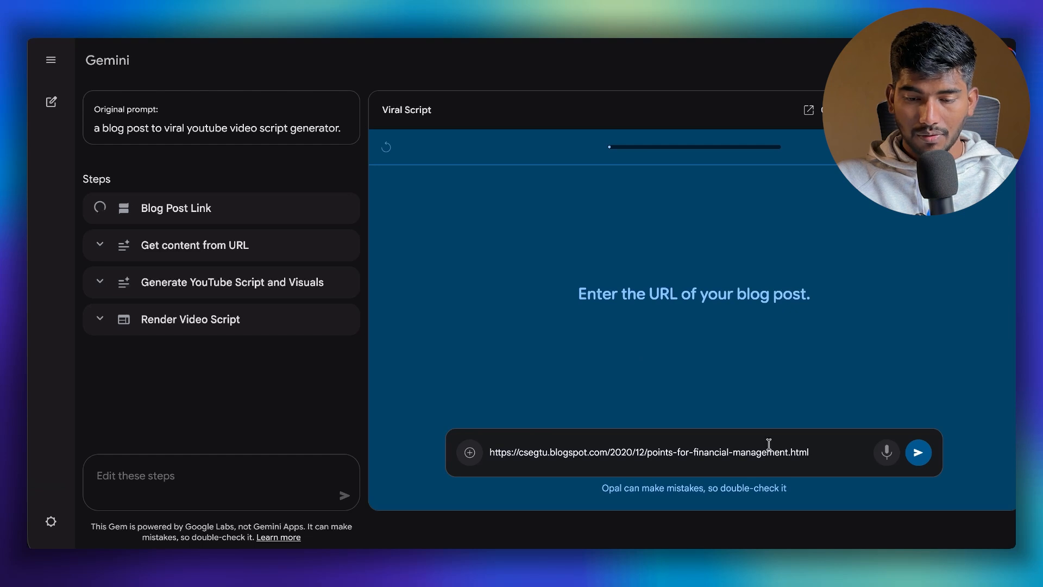
left_click(917, 452)
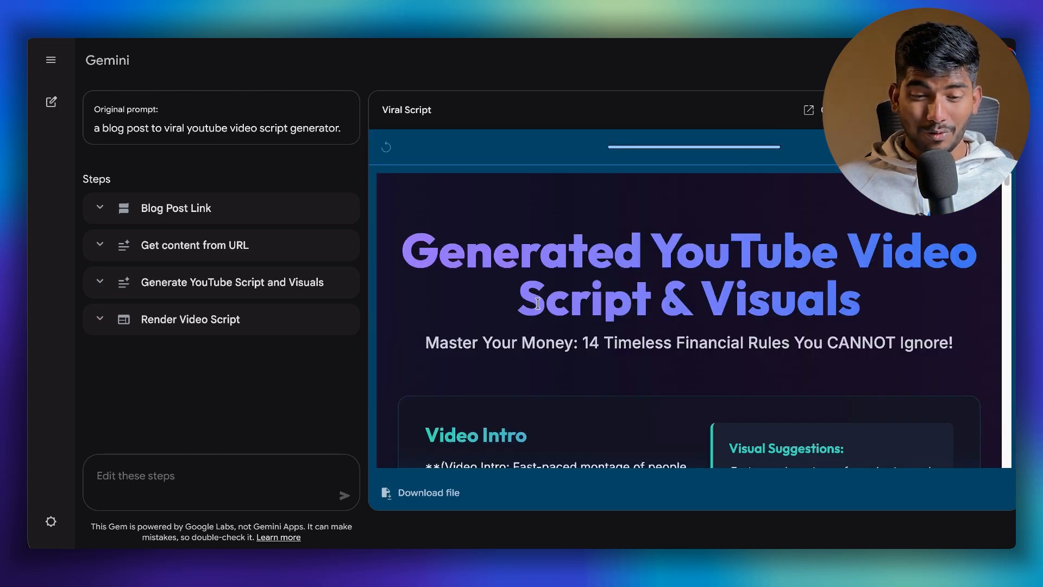
- Read the generated script's heading, subtitle, Video Intro and Segment 1 introduction with its visual suggestions
left_click_drag(465, 247, 851, 294)
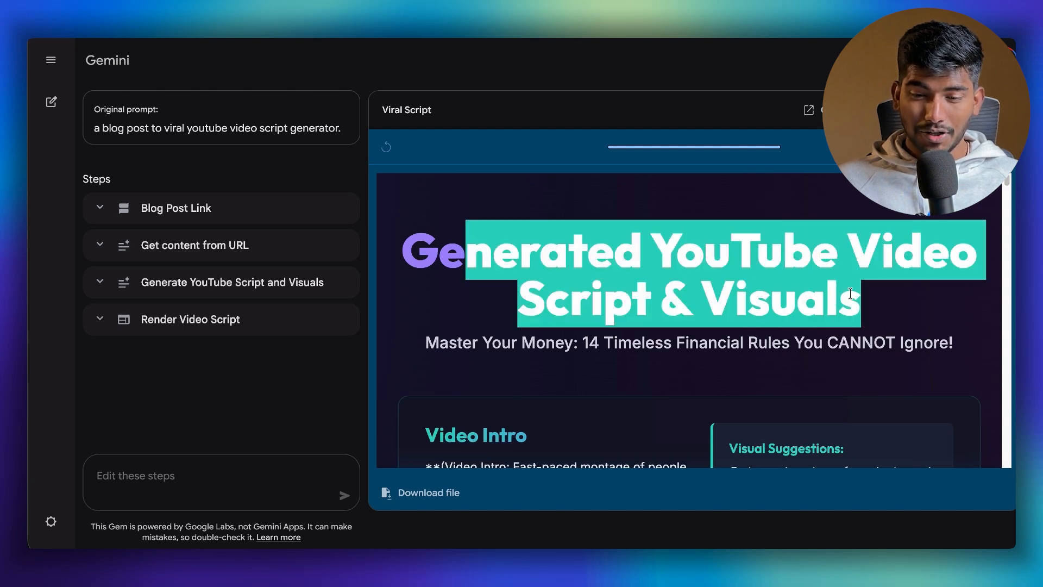
left_click(858, 294)
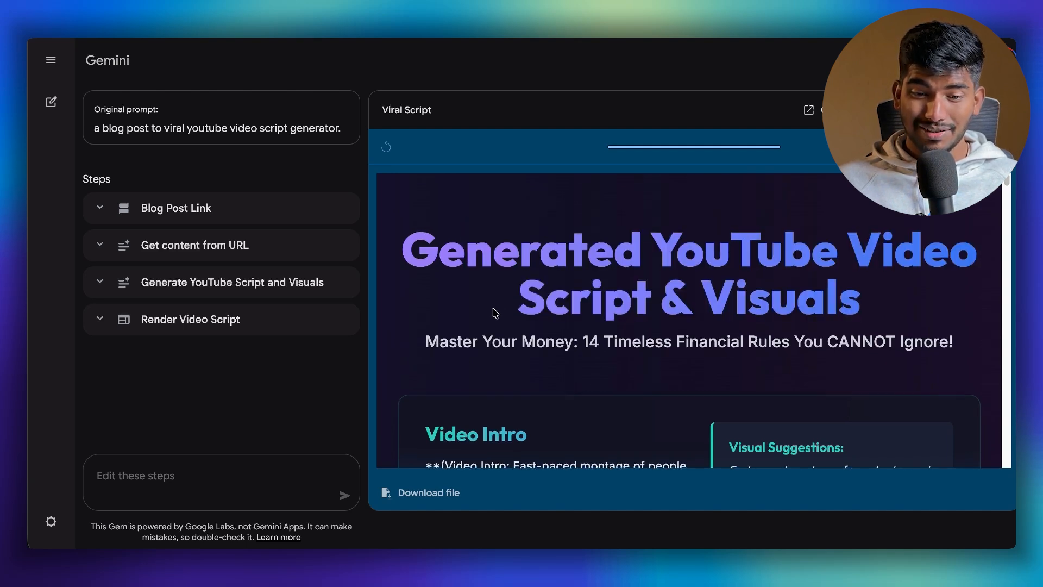
left_click_drag(425, 338, 950, 342)
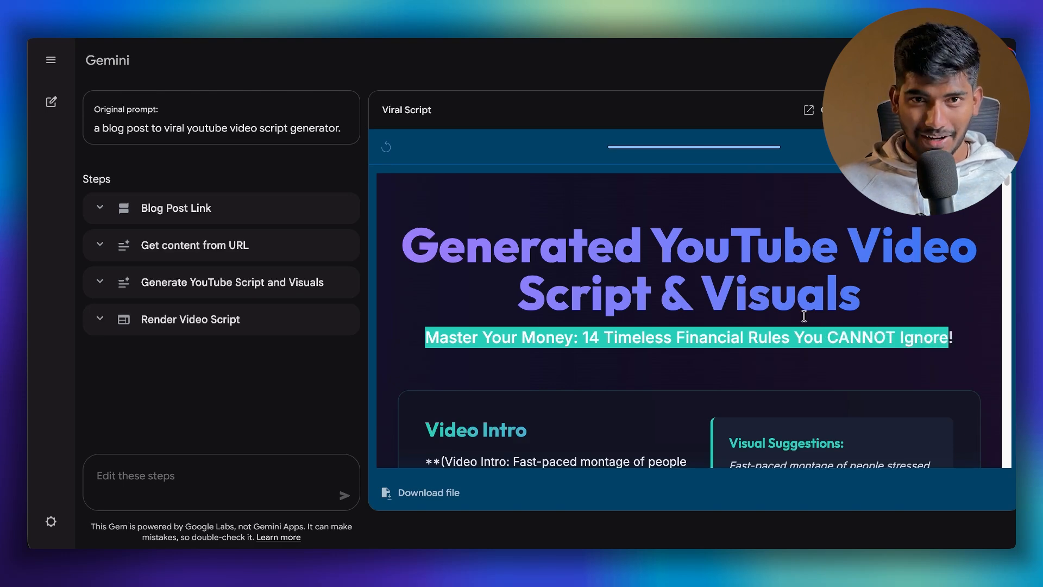
left_click(724, 316)
scroll(544, 313, "down", 3)
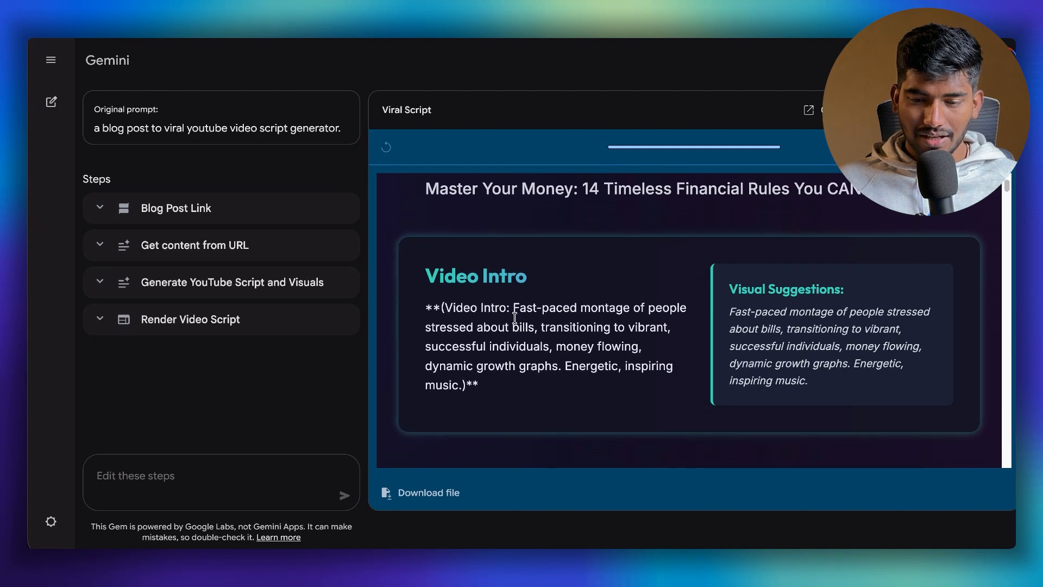
scroll(513, 309, "down", 3)
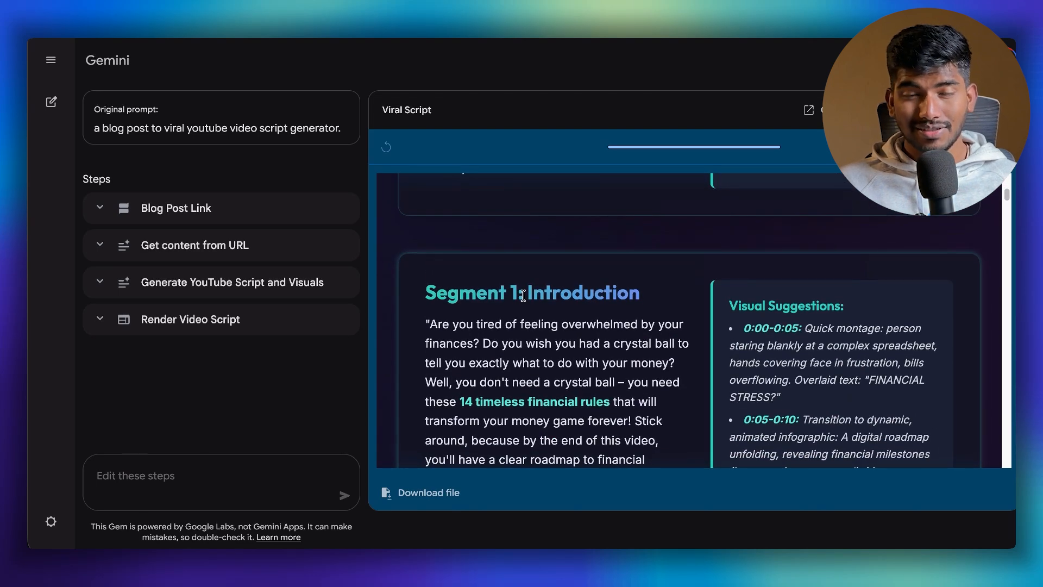
scroll(526, 299, "down", 1)
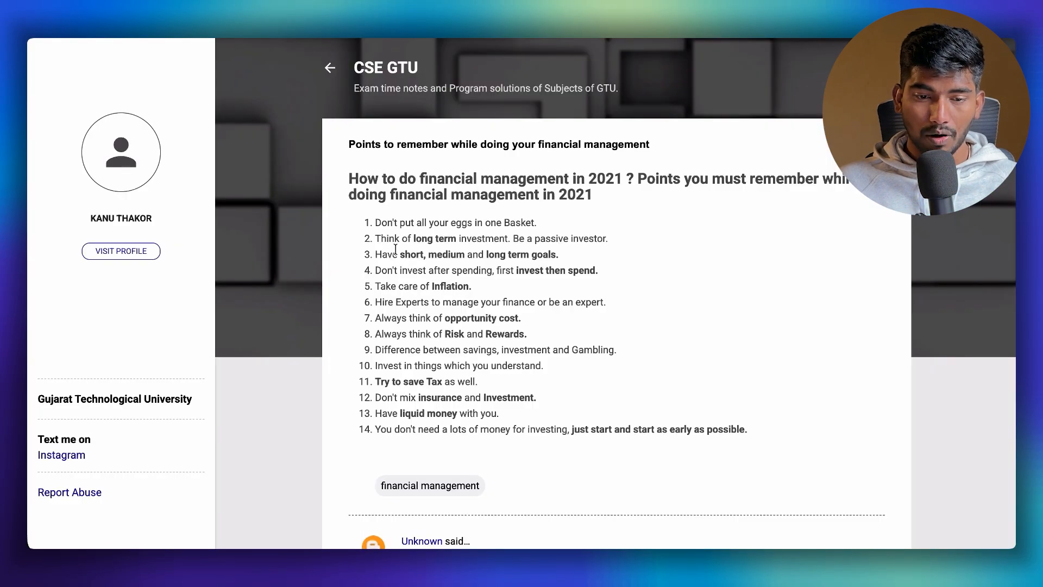
- Review the numbered financial management points in the source blog post for comparison with the script
scroll(374, 199, "down", 1)
left_click_drag(373, 165, 751, 375)
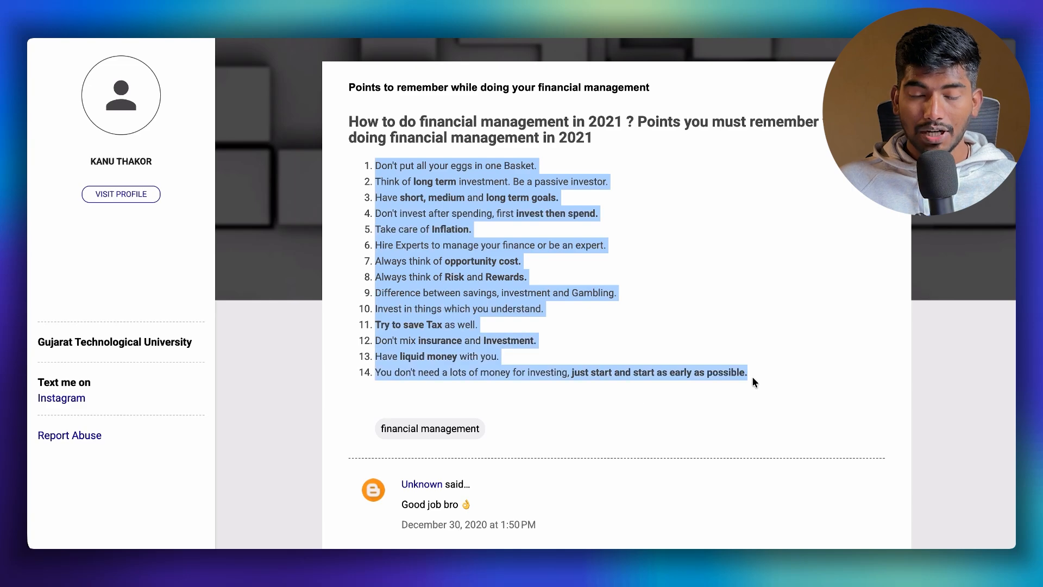
left_click(754, 374)
scroll(165, 161, "up", 1)
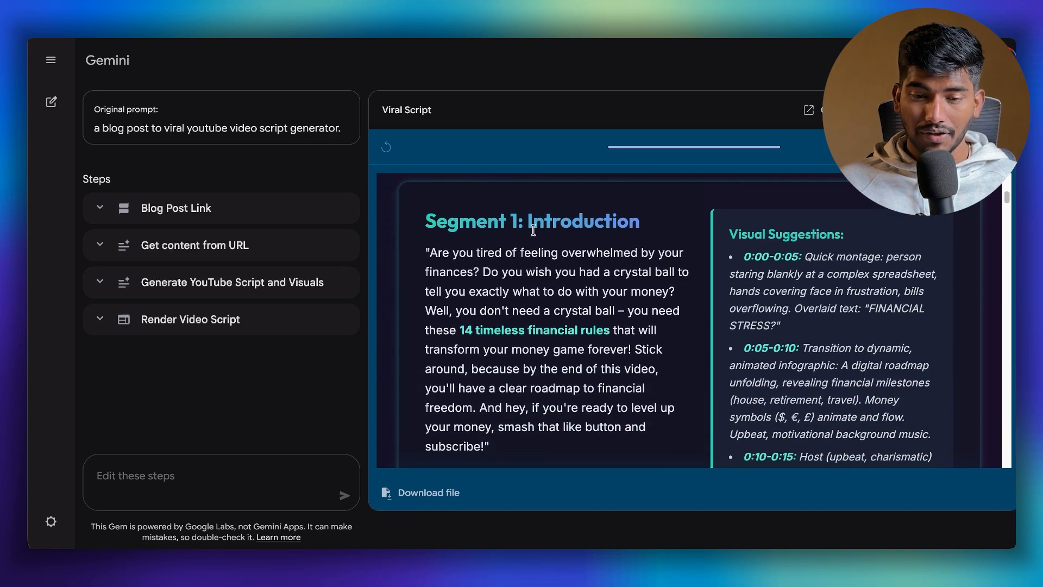
- Read the script's Segment 2 on diversification and continue to Segment 3 on long-term and passive investing
scroll(499, 346, "down", 8)
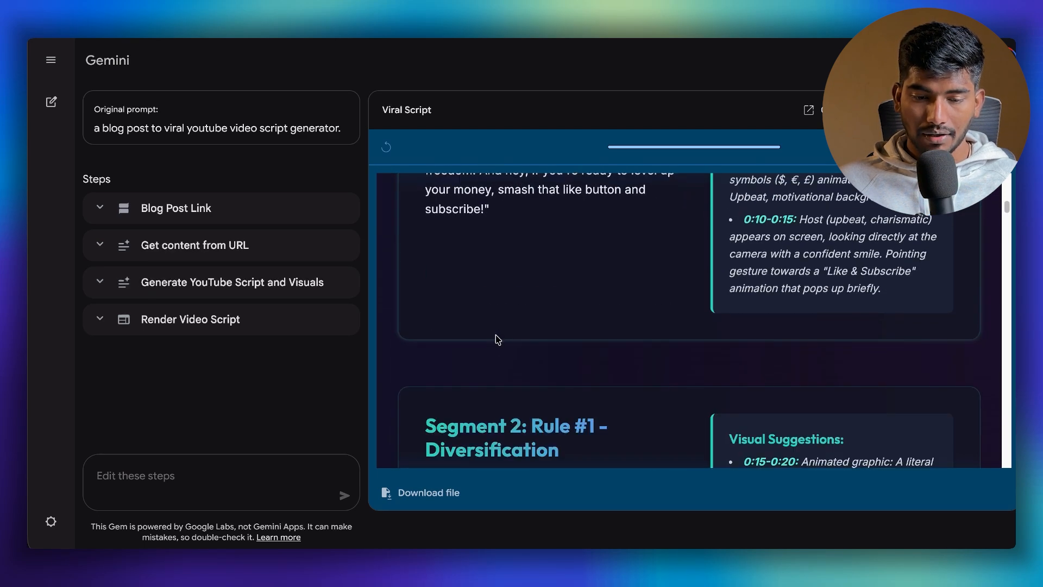
left_click_drag(475, 263, 549, 278)
left_click_drag(471, 312, 507, 388)
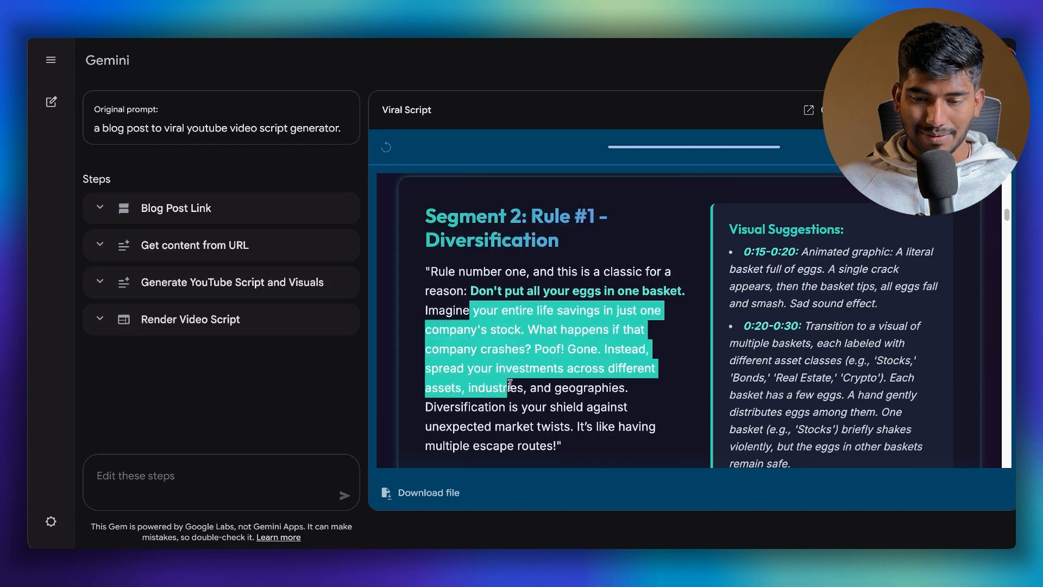
scroll(520, 379, "down", 3)
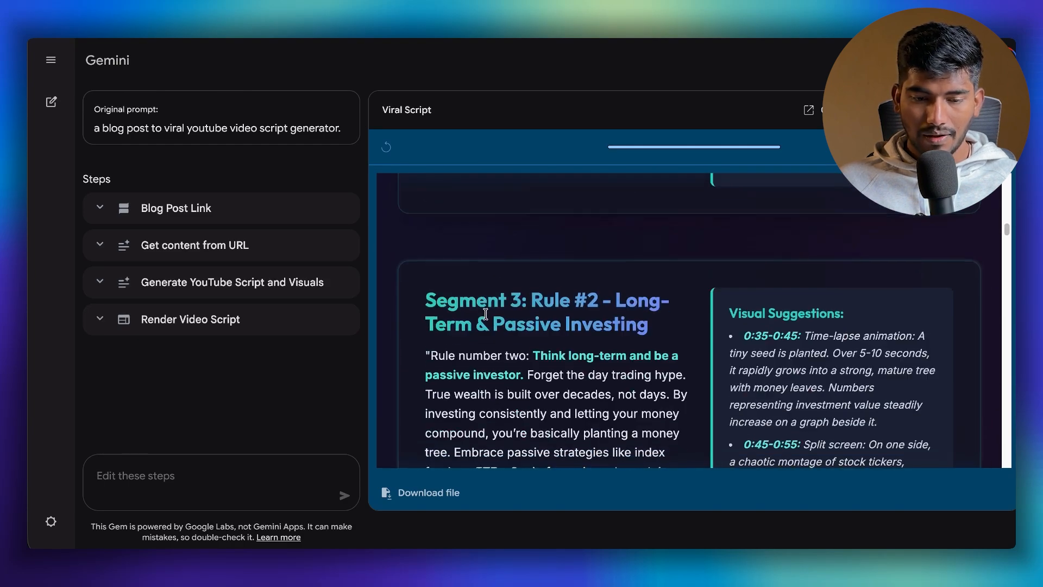
- Skim the generated script from Segment 3 past the Financial Goals segment to the closing segment
scroll(629, 310, "down", 3)
scroll(597, 317, "down", 15)
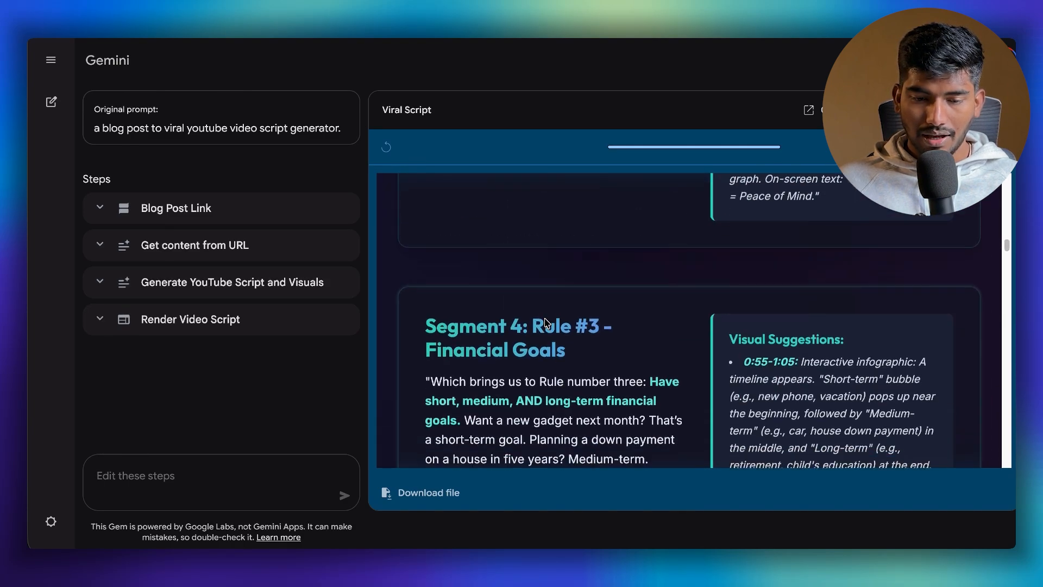
scroll(558, 326, "down", 20)
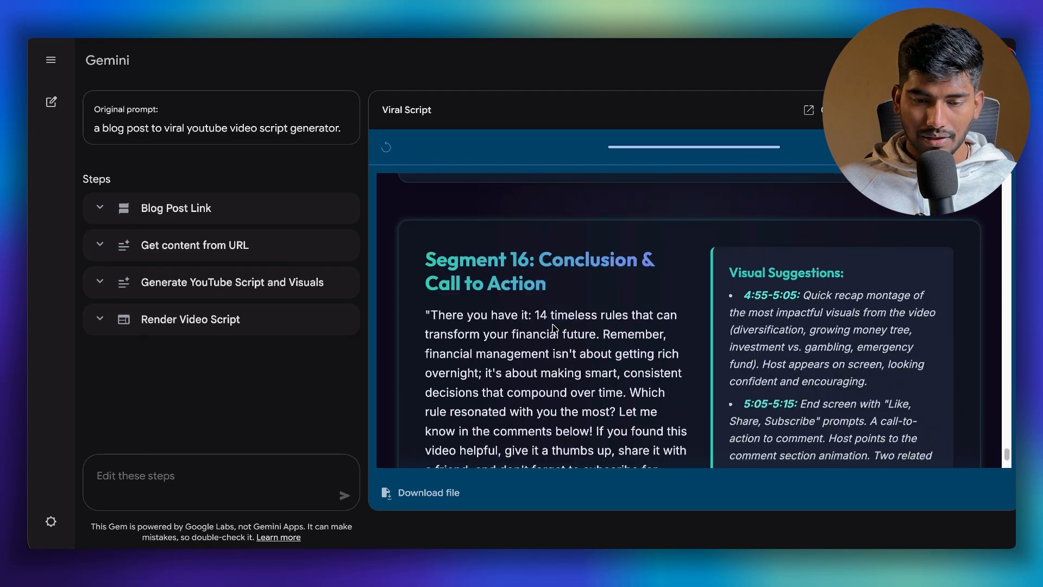
- Read Segment 16, Conclusion & Call to Action, with its timed visual suggestions, and return to the script's title
scroll(554, 324, "up", 1)
scroll(570, 304, "down", 2)
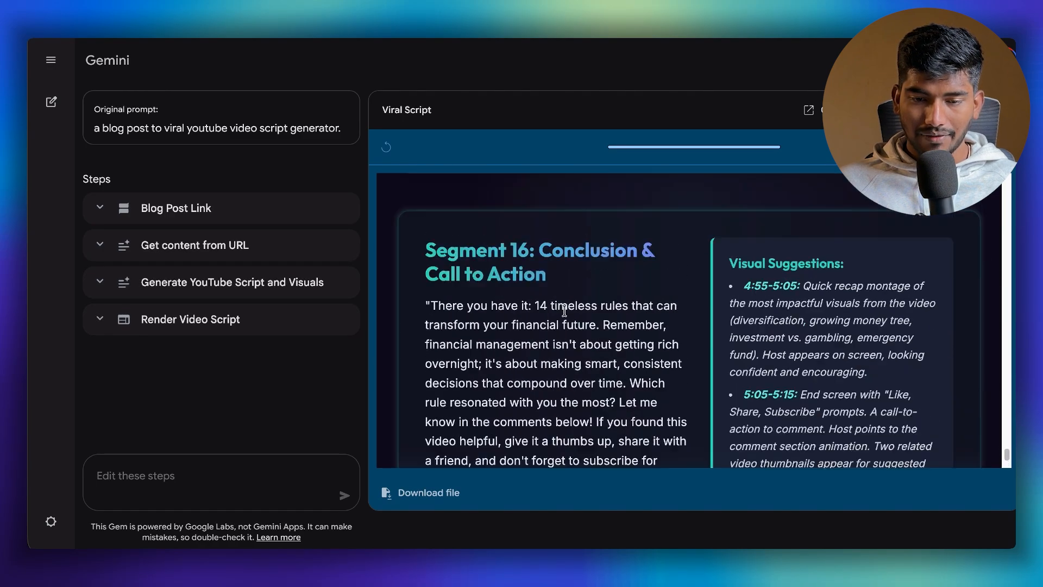
scroll(614, 315, "down", 1)
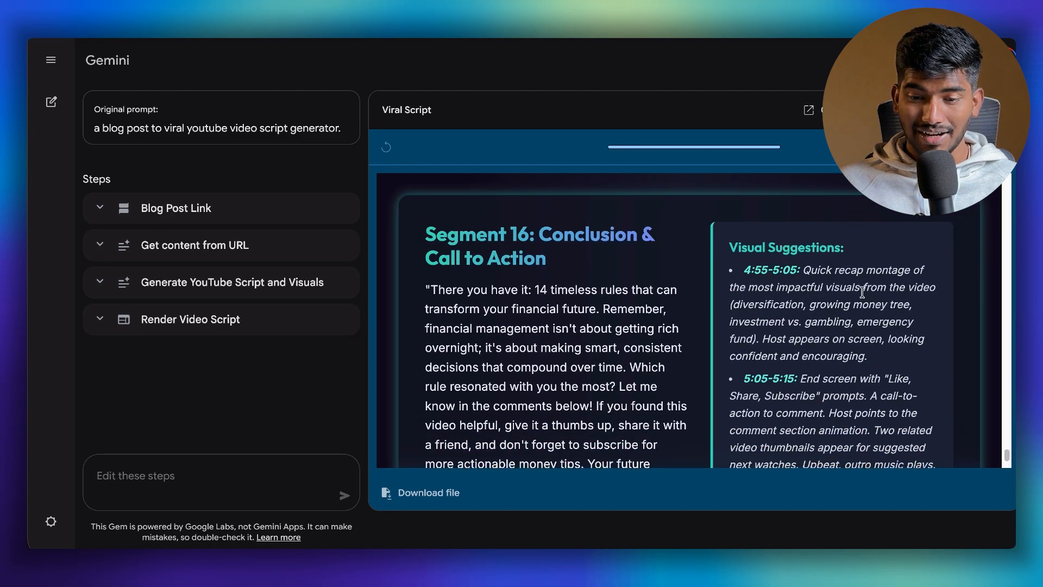
left_click_drag(744, 270, 817, 359)
left_click(818, 358)
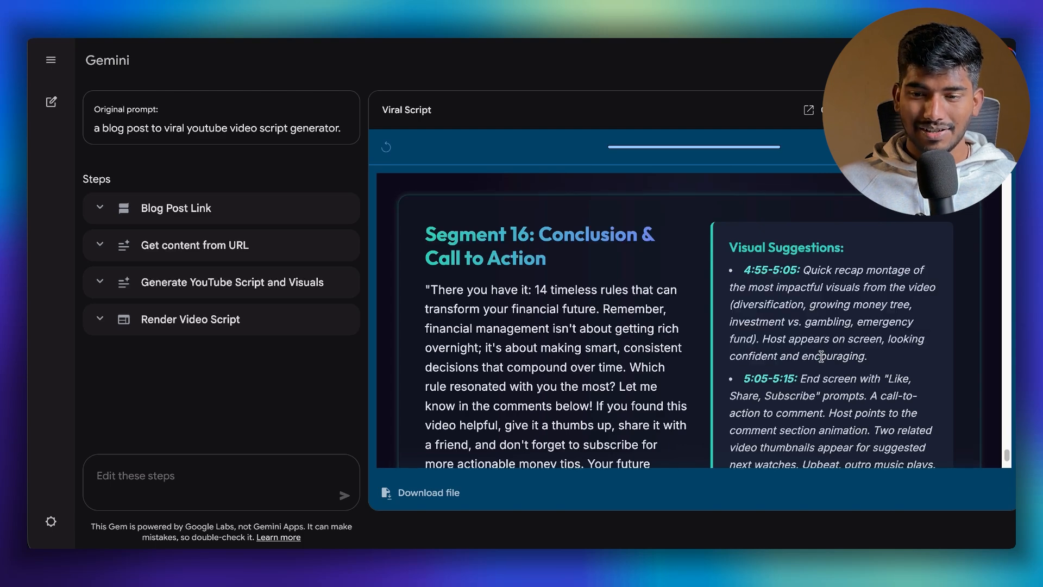
scroll(766, 349, "down", 4)
scroll(776, 304, "up", 20)
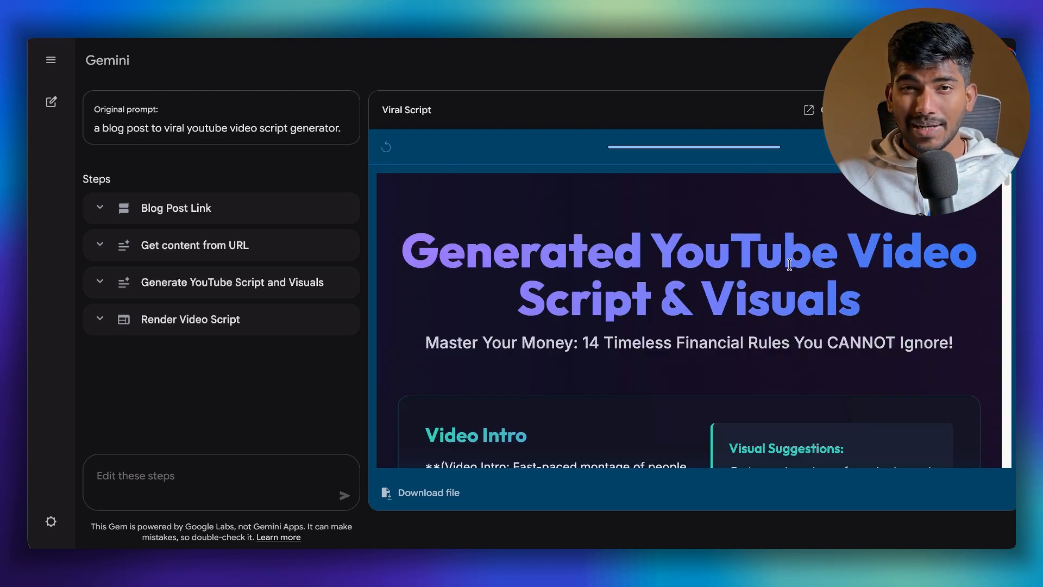